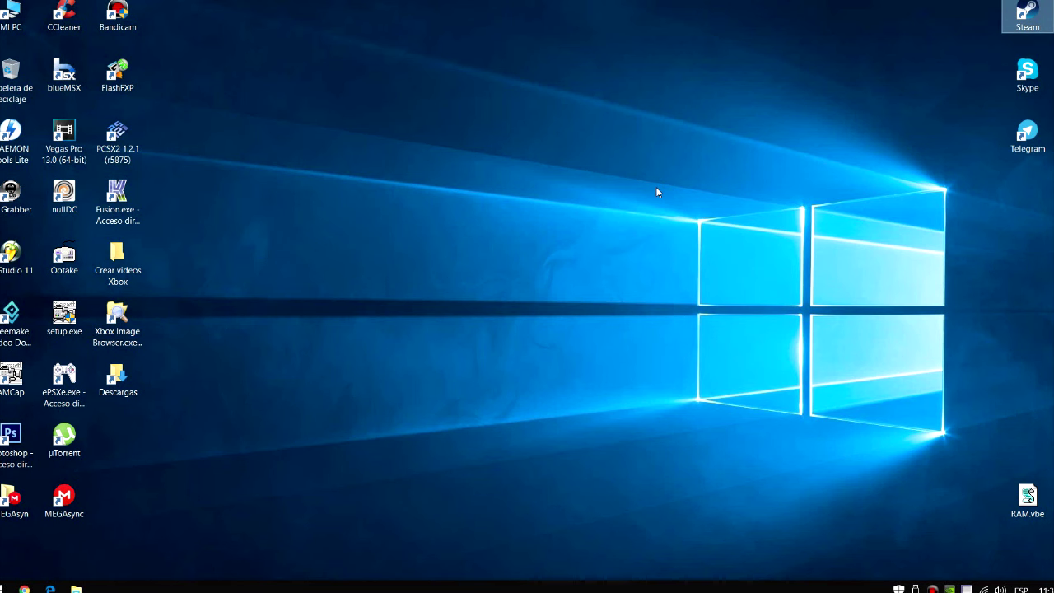
# Launch Steam from its desktop shortcut to reach the sign-in window.
pyautogui.doubleClick(1027, 20)
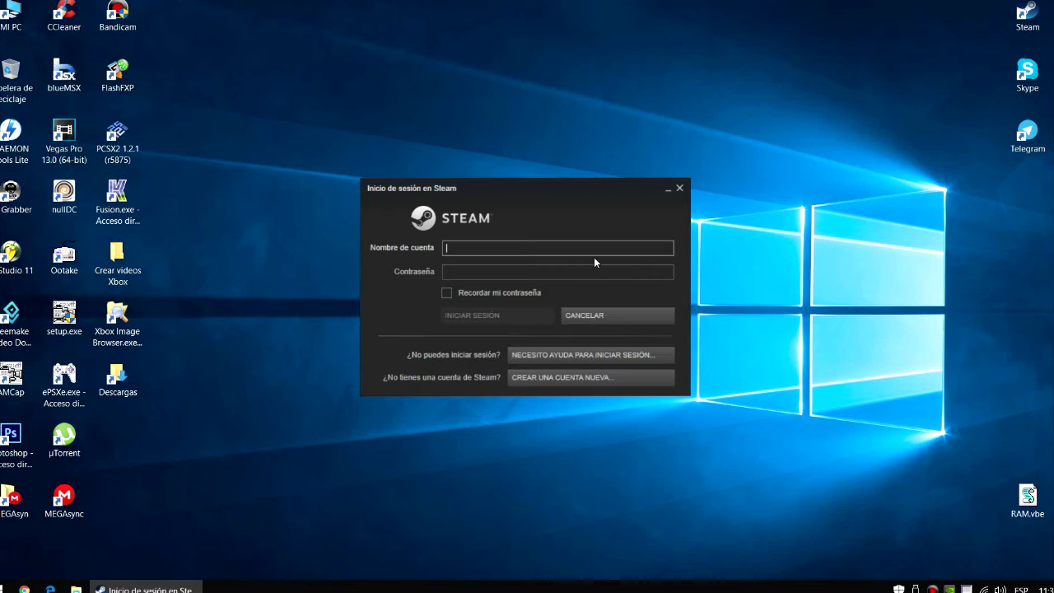
# Enter the account name and password, then submit the Steam sign-in.
pyautogui.write('gabbers77')
pyautogui.press('Tab')
pyautogui.write('•••••••••')
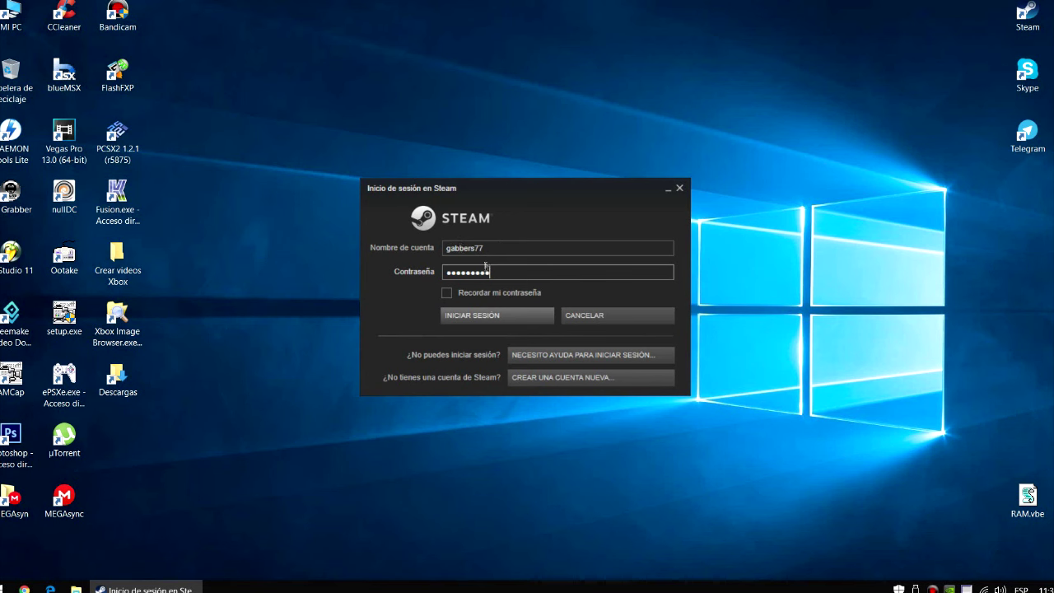
pyautogui.click(485, 316)
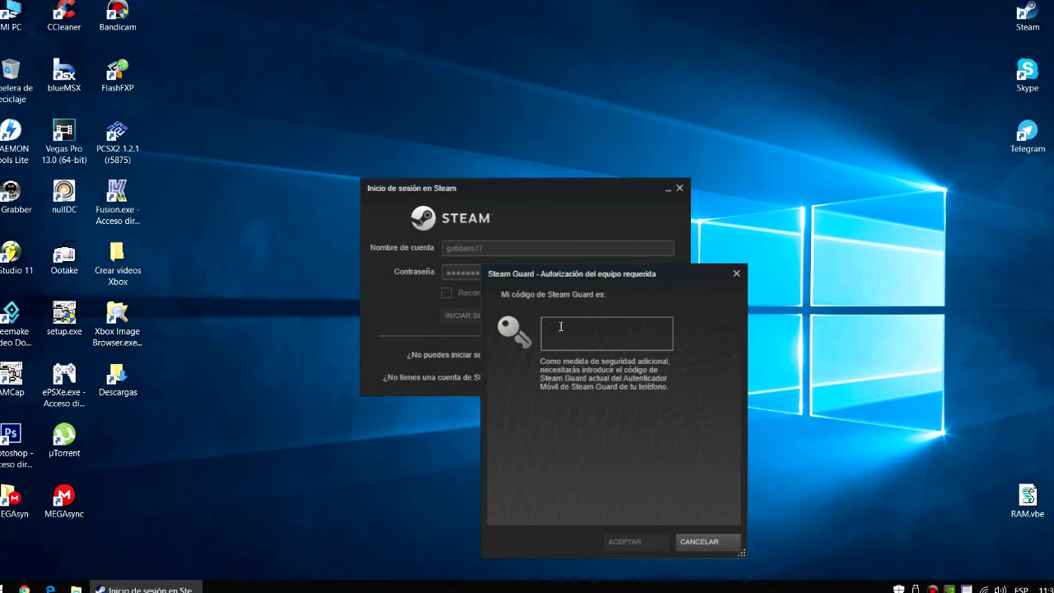
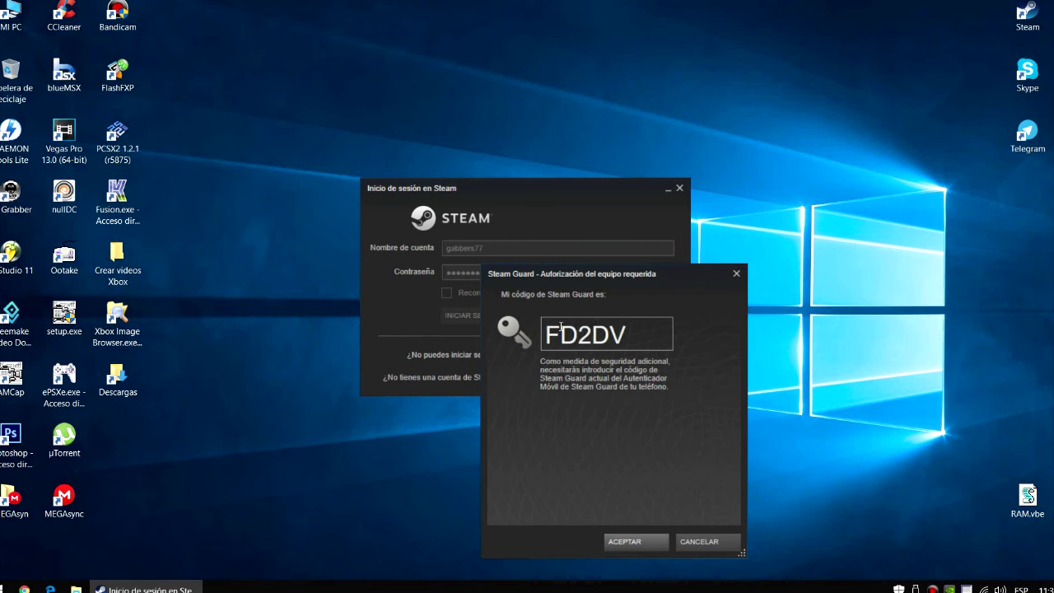
# Enter the Steam Guard code from the mobile authenticator and confirm it.
pyautogui.click(643, 541)
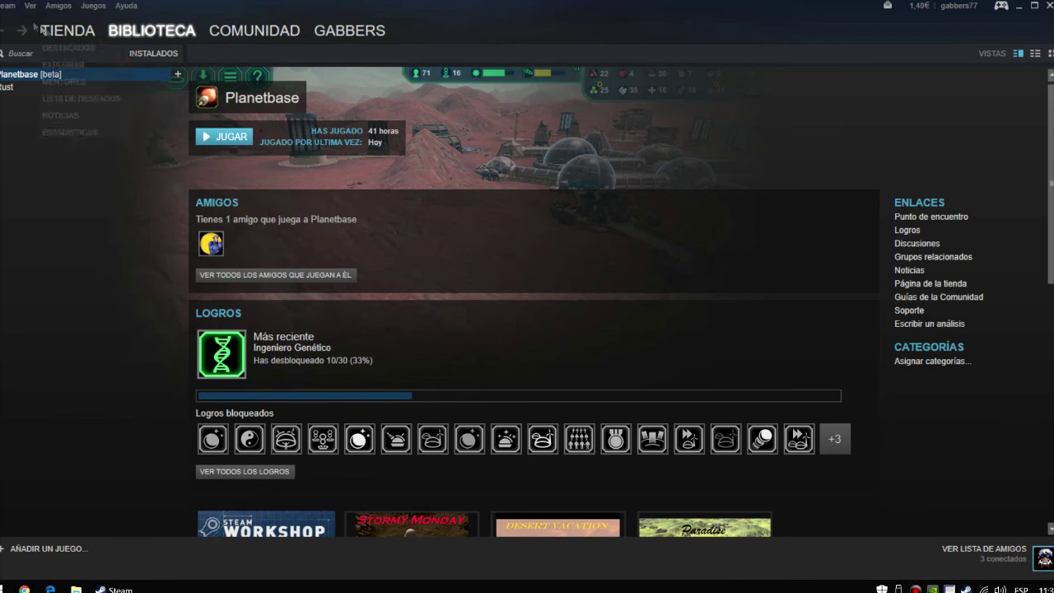
# Quit Steam and disconnect the PC from the JAZZTEL_fu2t Wi-Fi network.
pyautogui.click(3, 7)
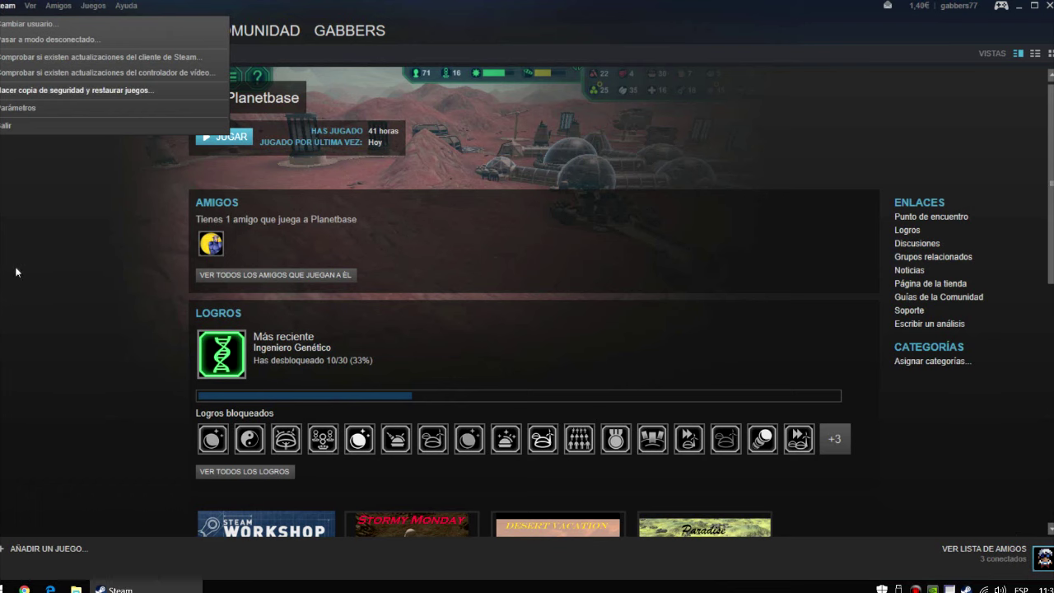
pyautogui.click(12, 124)
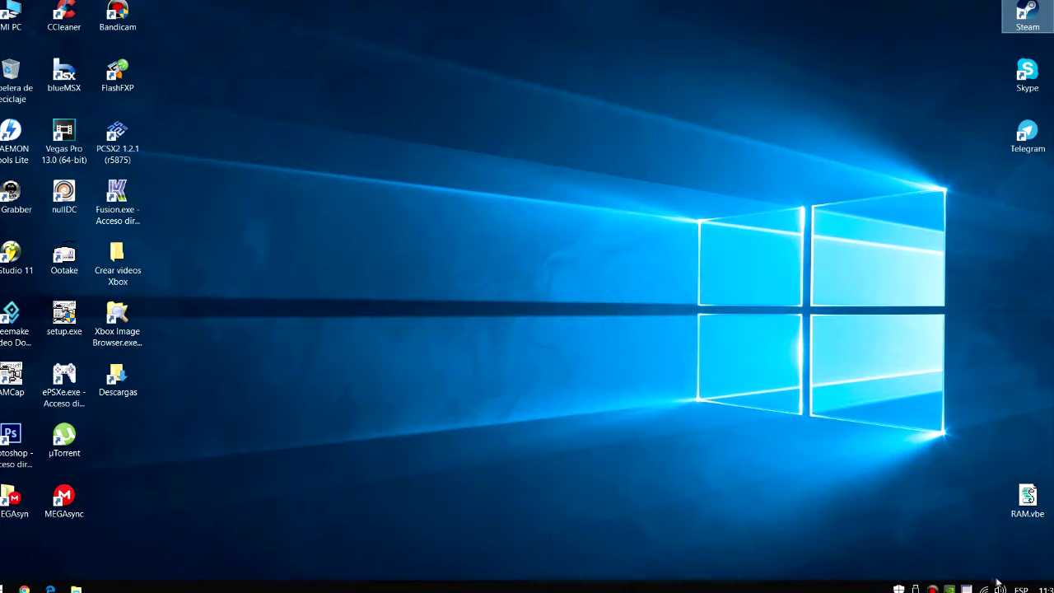
pyautogui.click(984, 590)
pyautogui.click(906, 202)
pyautogui.click(1004, 264)
# Relaunch Steam and enter the account password in the sign-in window.
pyautogui.click(549, 140)
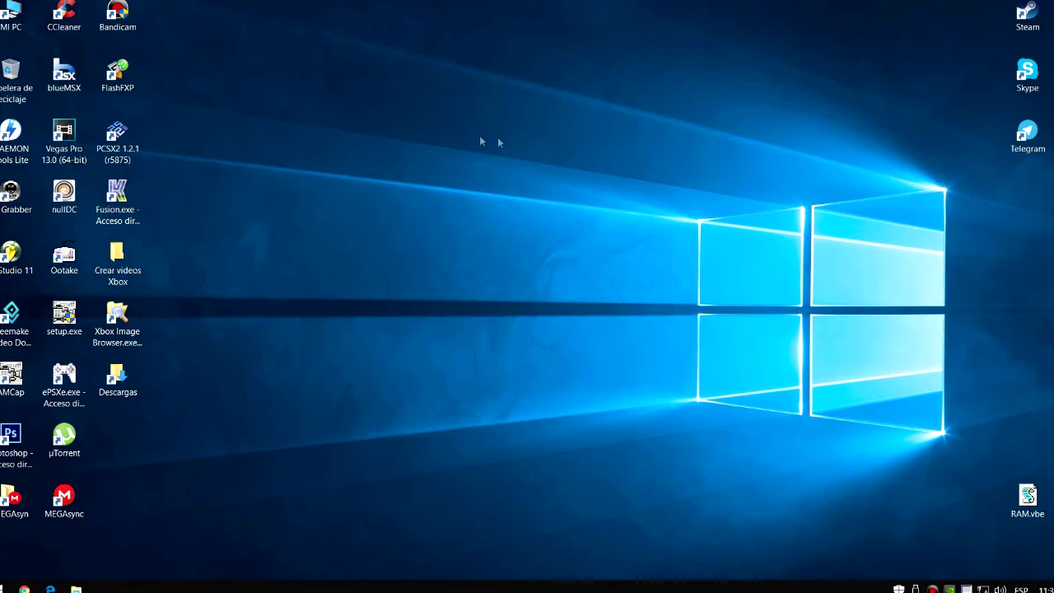
pyautogui.click(1028, 15)
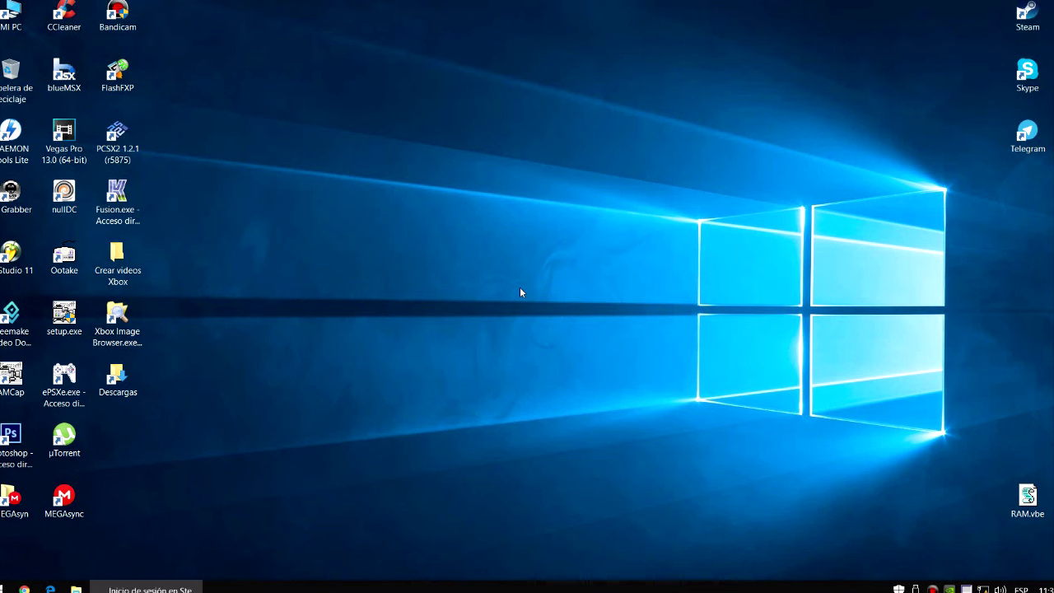
pyautogui.write('**********')
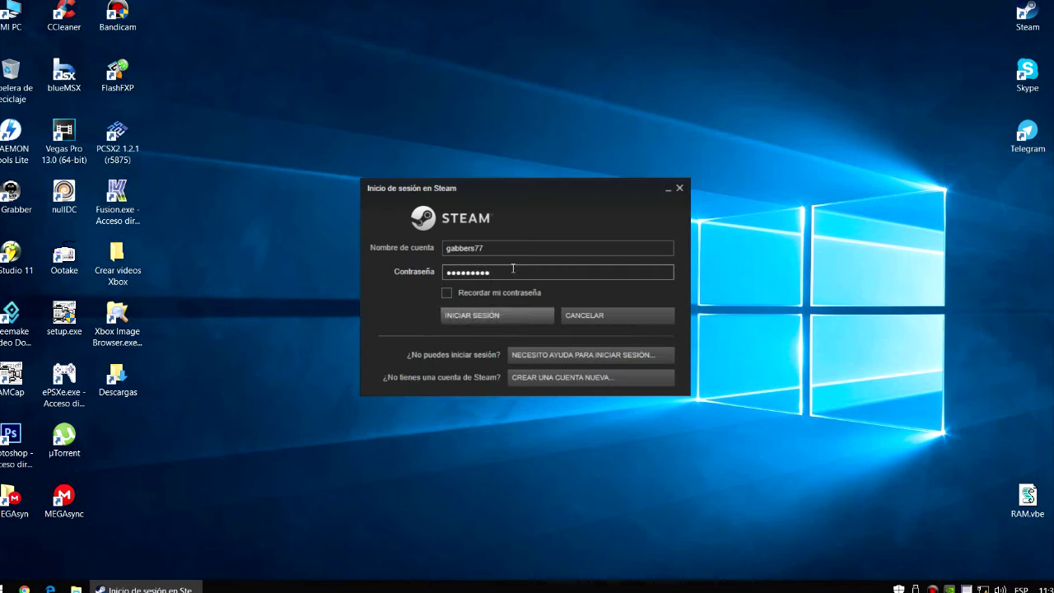
# Submit the sign-in without internet, triggering the Error de conexión dialog.
pyautogui.press('Return')
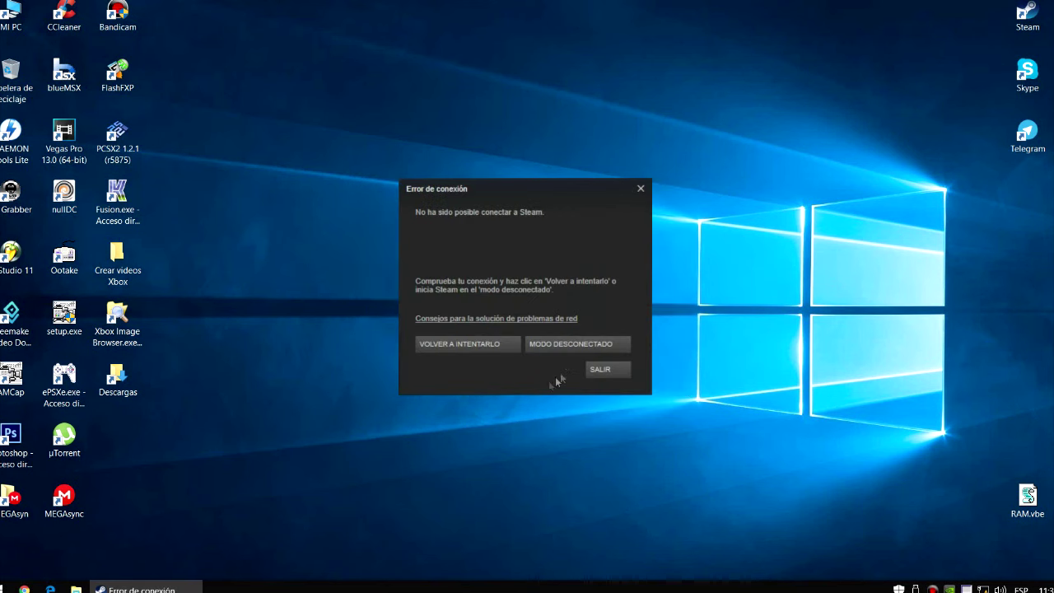
# Run Steam in offline mode, confirm the friends list is unavailable, then quit Steam.
pyautogui.click(564, 346)
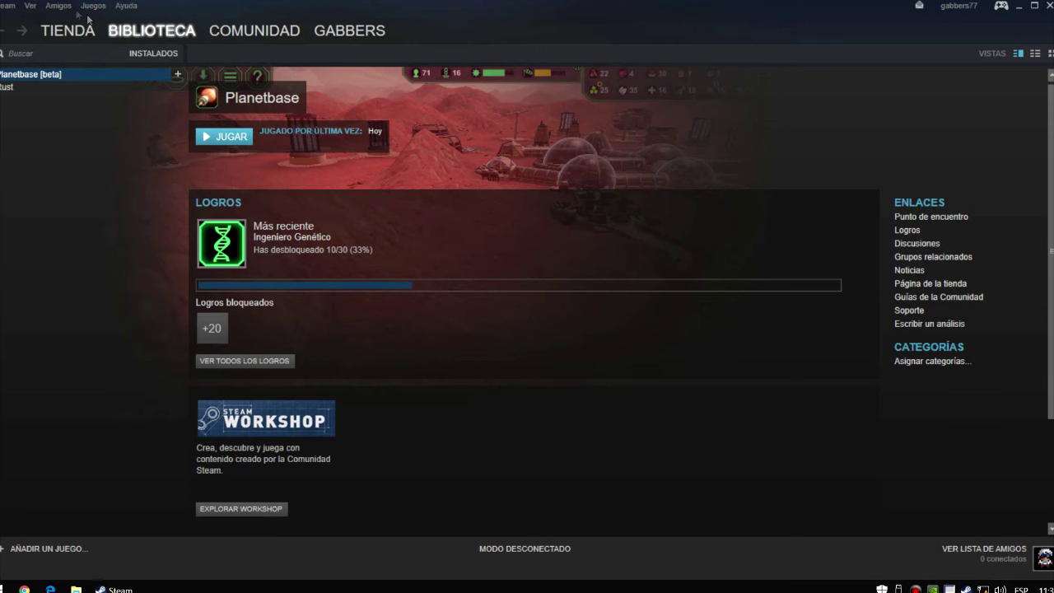
pyautogui.click(1001, 549)
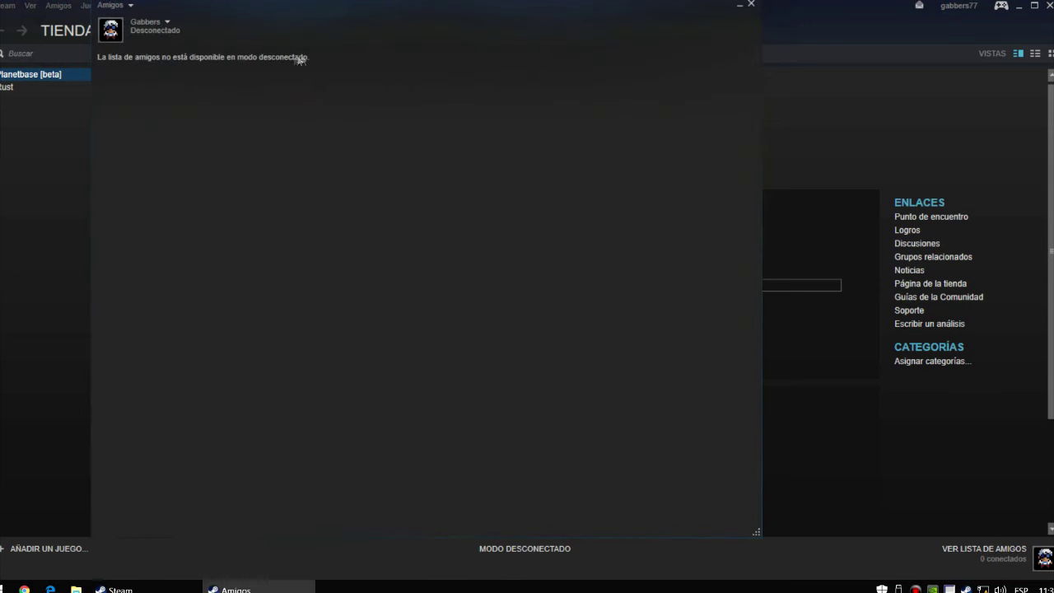
pyautogui.click(751, 5)
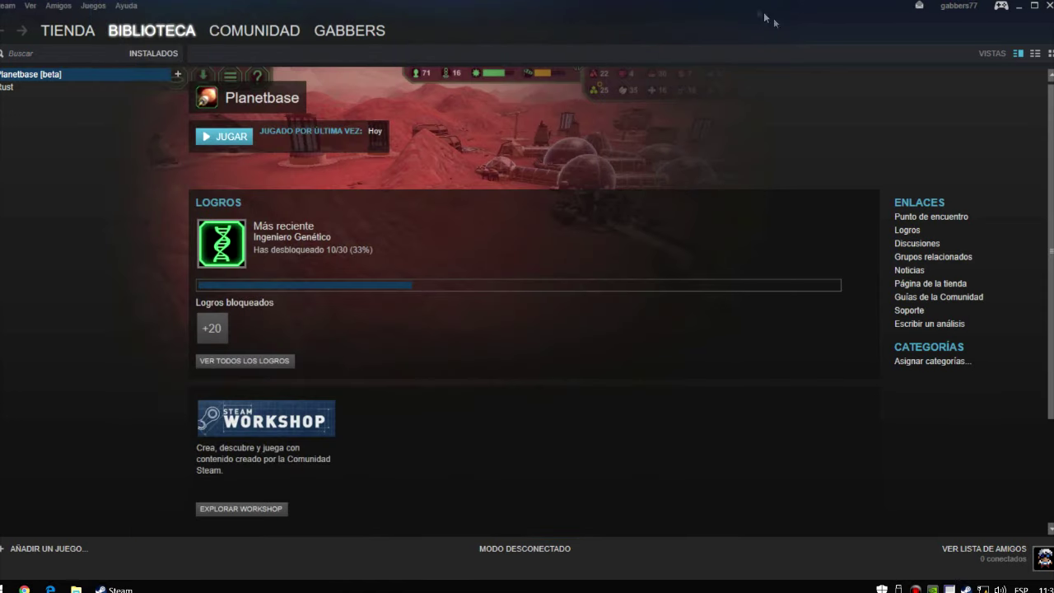
pyautogui.click(5, 8)
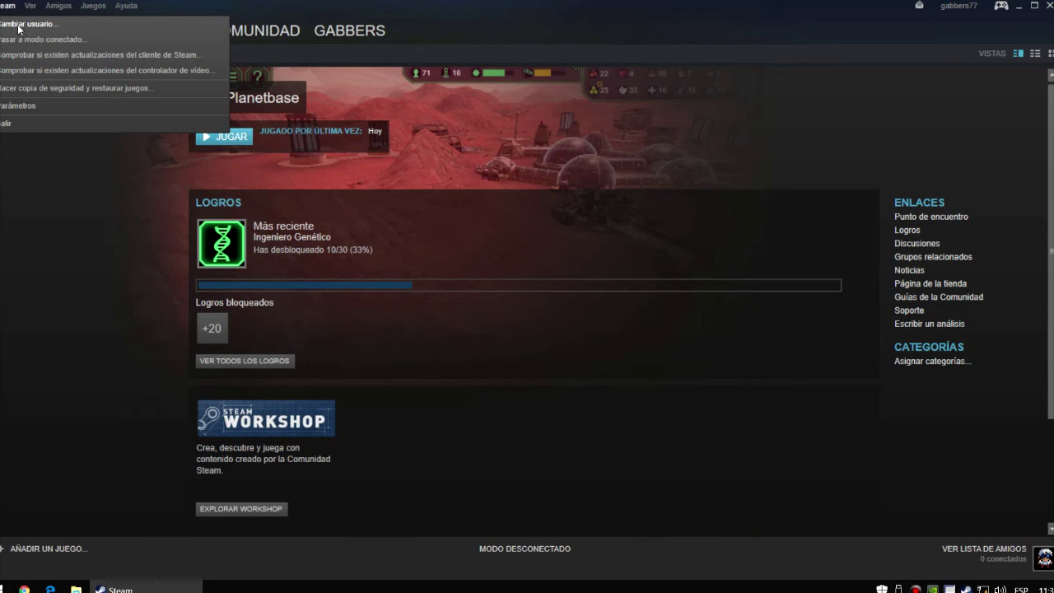
pyautogui.click(9, 124)
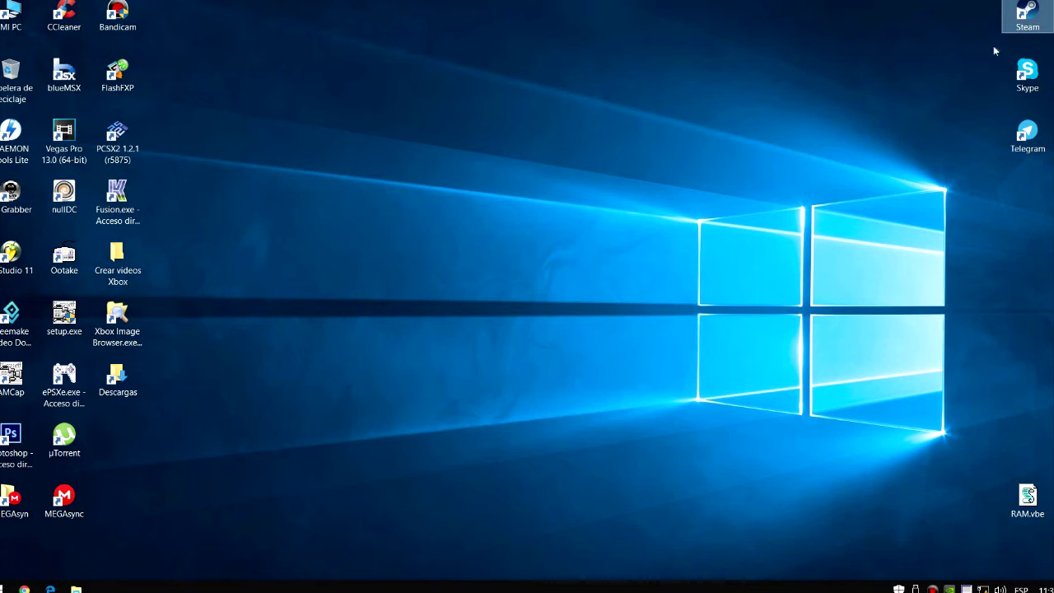
# Relaunch Steam and submit the account password to sign in again.
pyautogui.doubleClick(1025, 16)
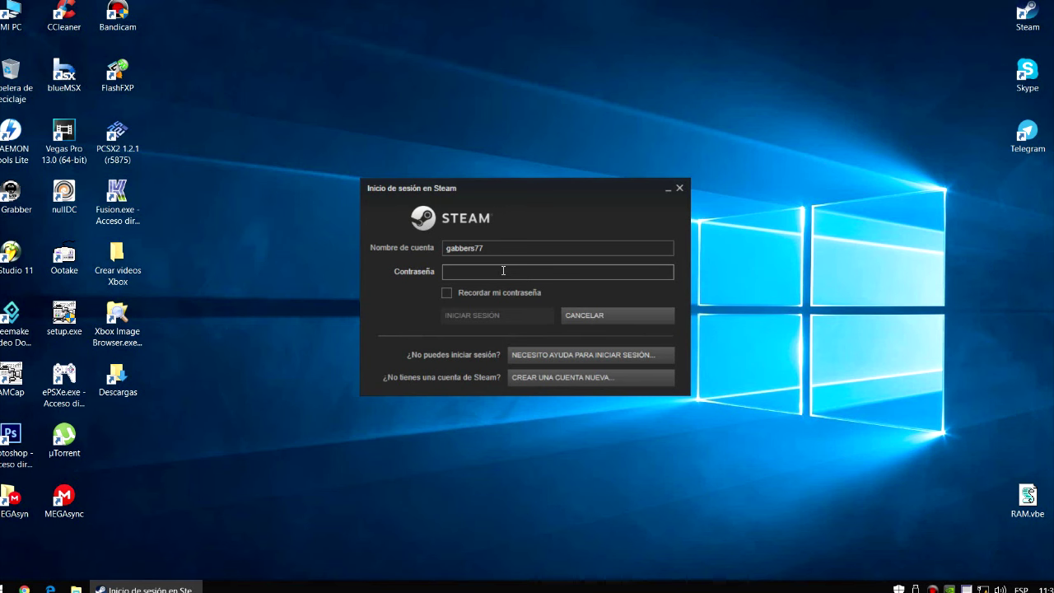
pyautogui.click(505, 250)
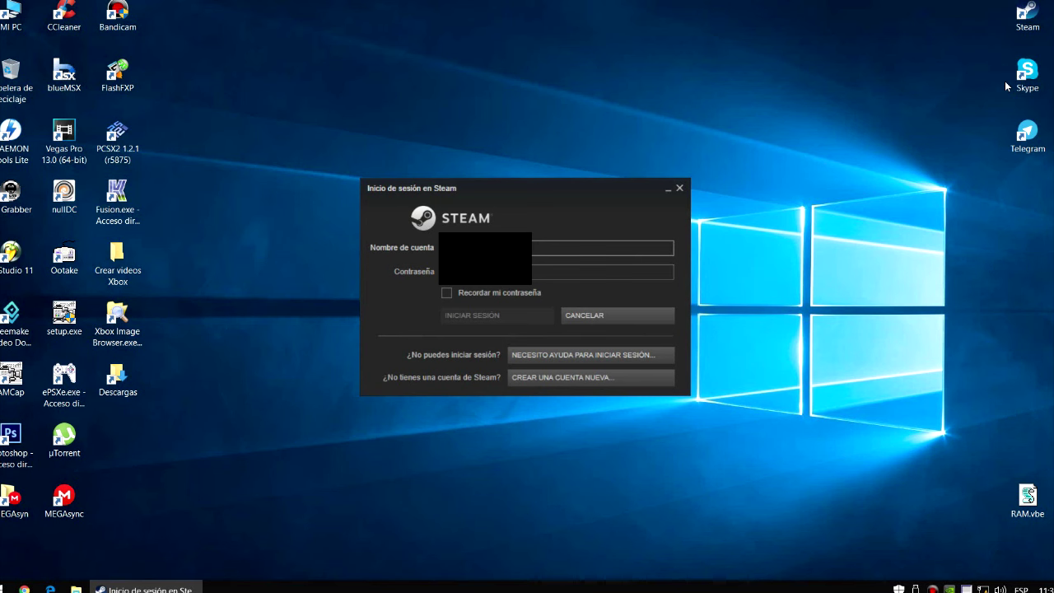
pyautogui.press('Tab')
pyautogui.write('********')
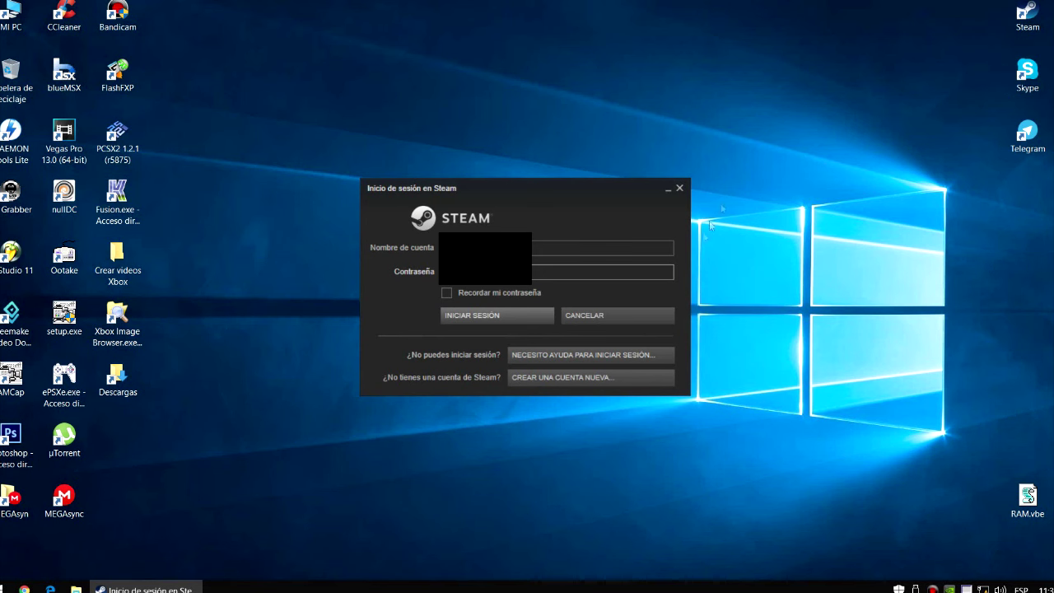
pyautogui.click(480, 319)
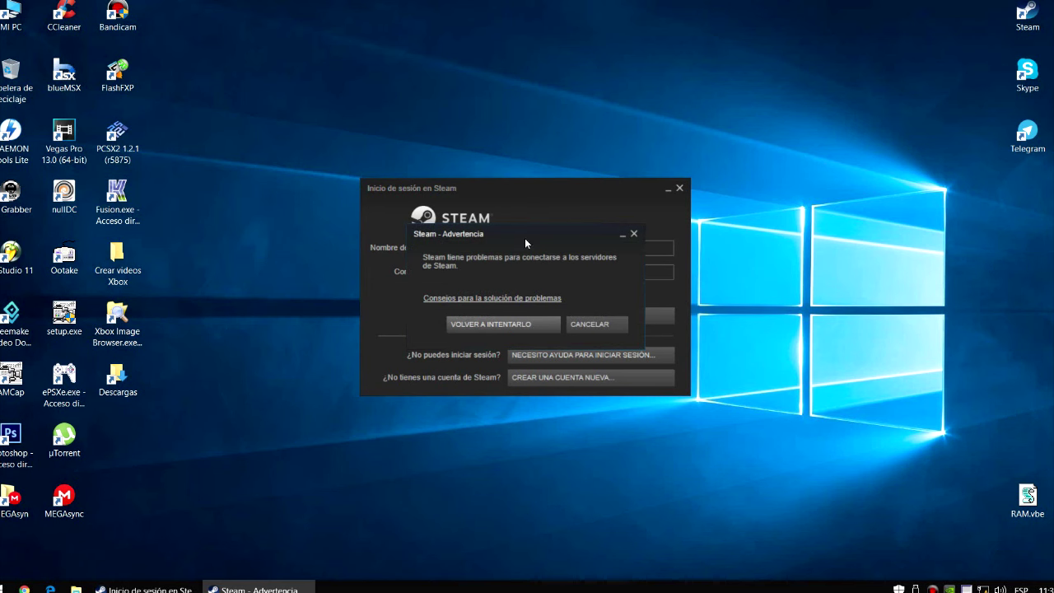
# Place the Steam - Advertencia warning at the top-left with the sign-in window just below it.
pyautogui.moveTo(525, 238); pyautogui.dragTo(464, 105)
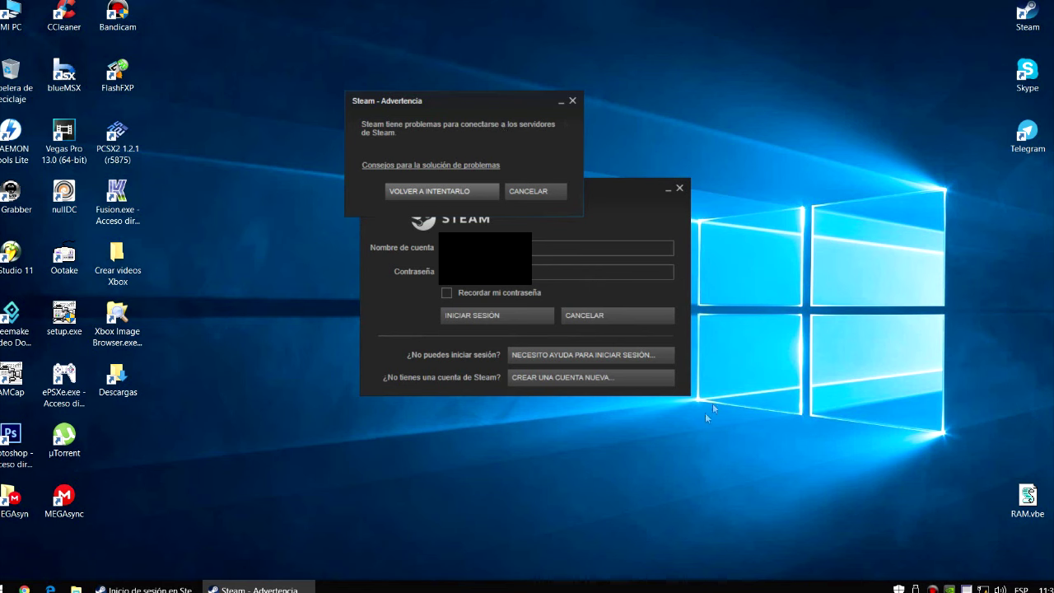
pyautogui.moveTo(124, 206); pyautogui.dragTo(172, 304)
pyautogui.click(213, 329)
pyautogui.moveTo(476, 111); pyautogui.dragTo(292, 26)
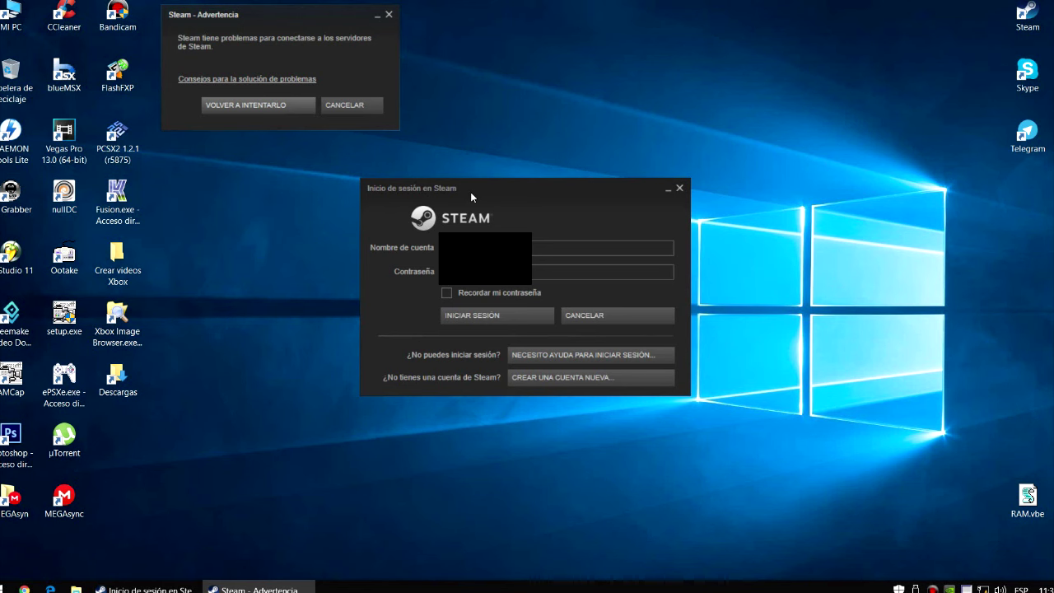
pyautogui.moveTo(472, 196); pyautogui.dragTo(278, 145)
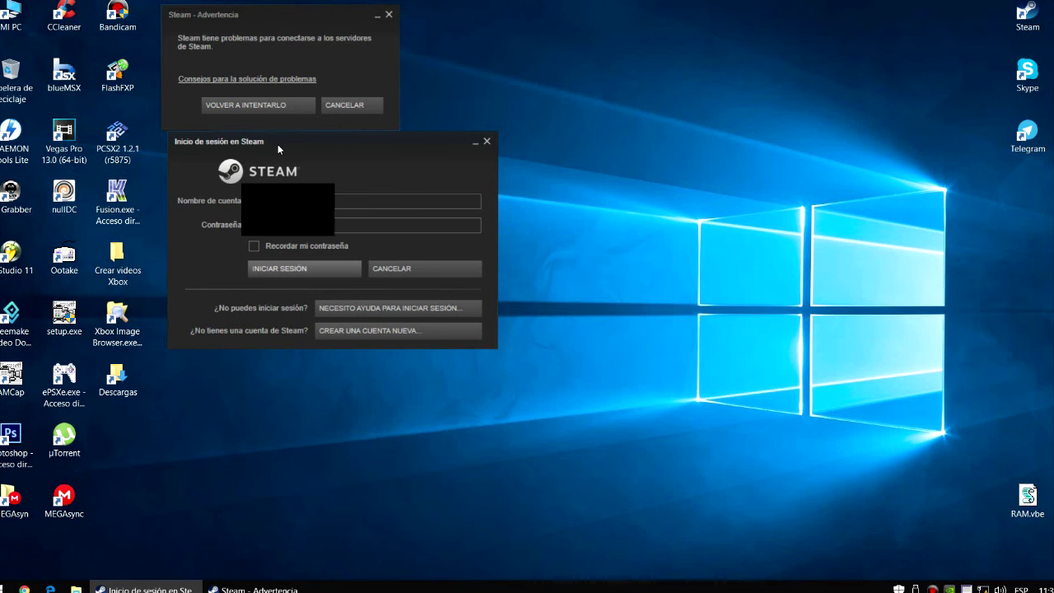
pyautogui.moveTo(277, 146); pyautogui.dragTo(271, 146)
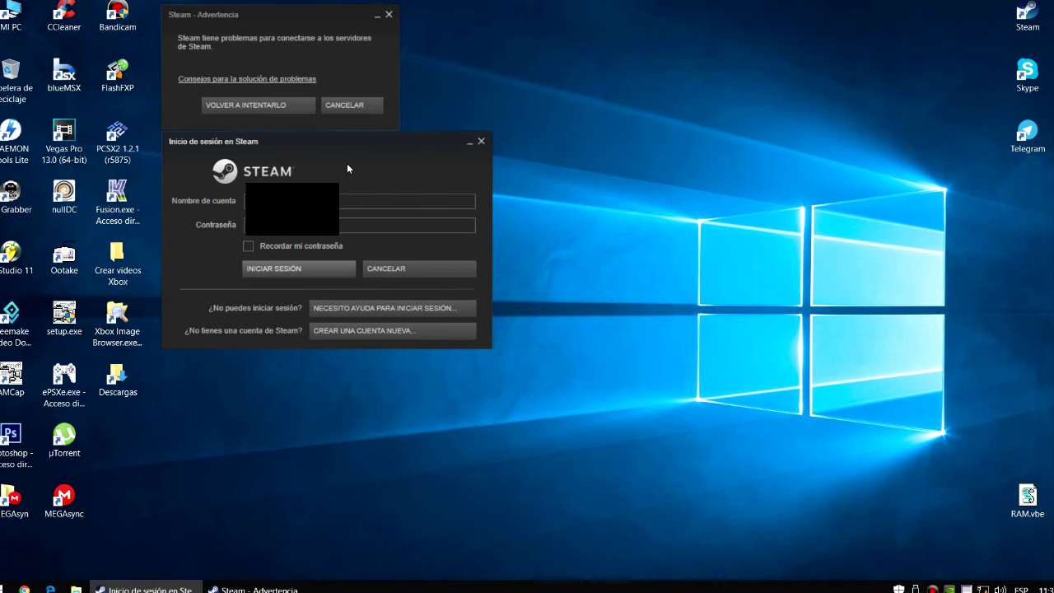
# Cancel the stalled Steam sign-in and reconnect the PC to JAZZTEL_fu2t Wi-Fi.
pyautogui.click(412, 270)
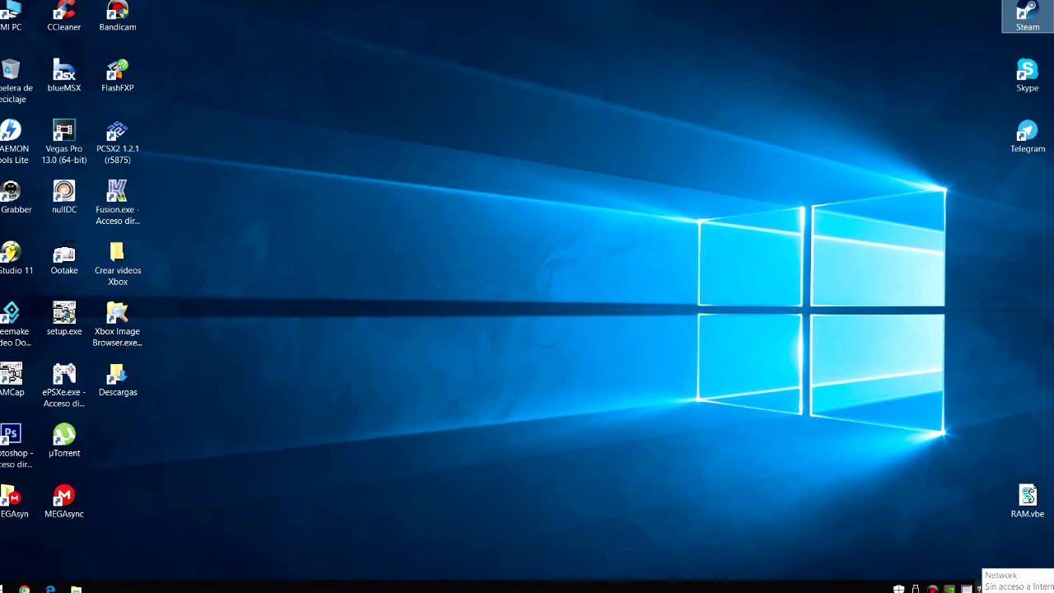
pyautogui.click(982, 588)
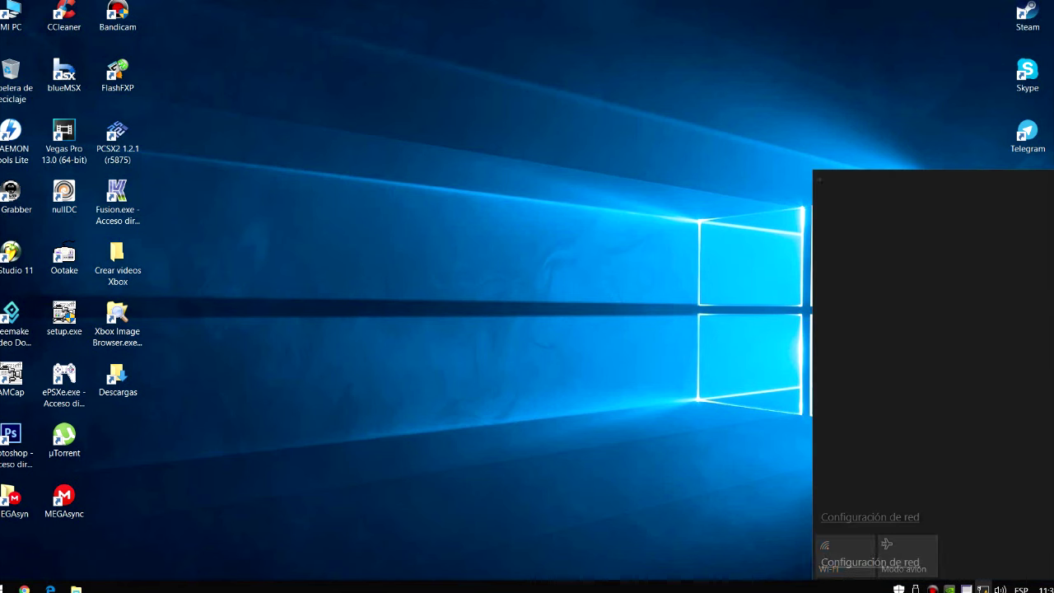
pyautogui.click(887, 204)
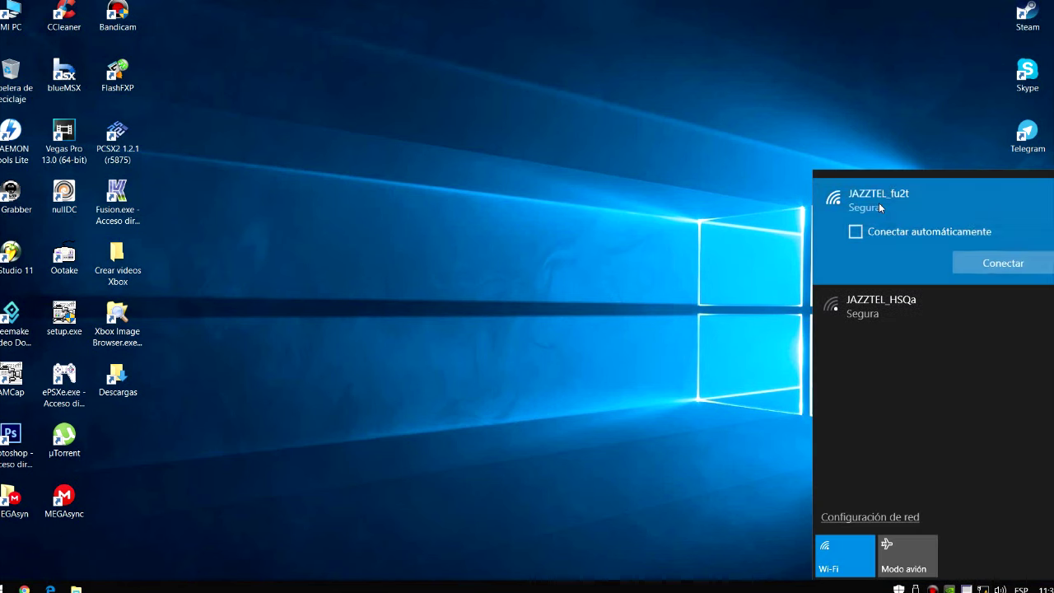
pyautogui.click(999, 266)
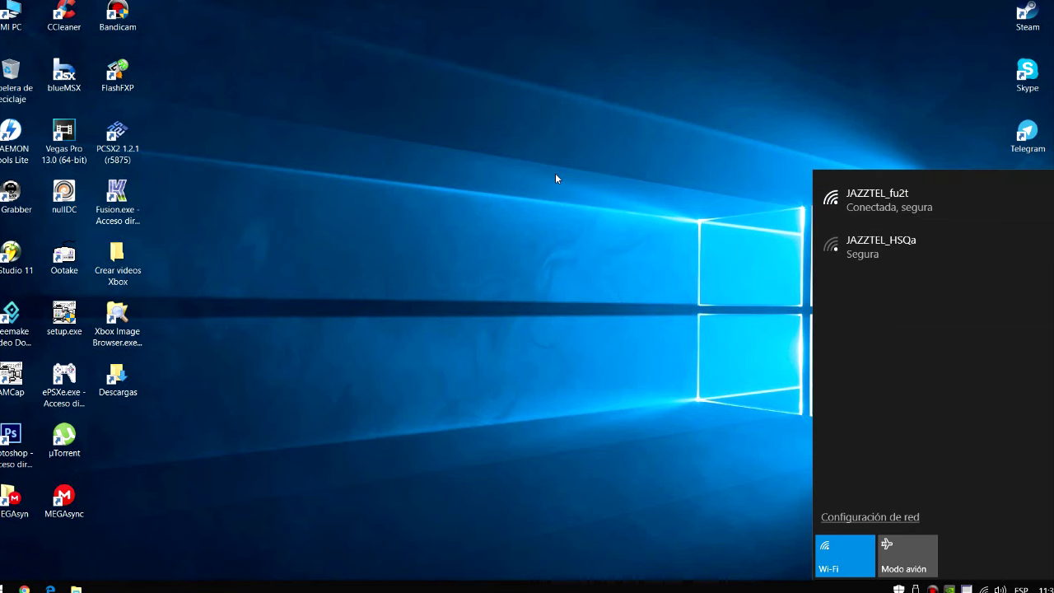
pyautogui.click(556, 267)
# Relaunch Steam, enter the account name and password, and submit the sign-in.
pyautogui.doubleClick(1028, 14)
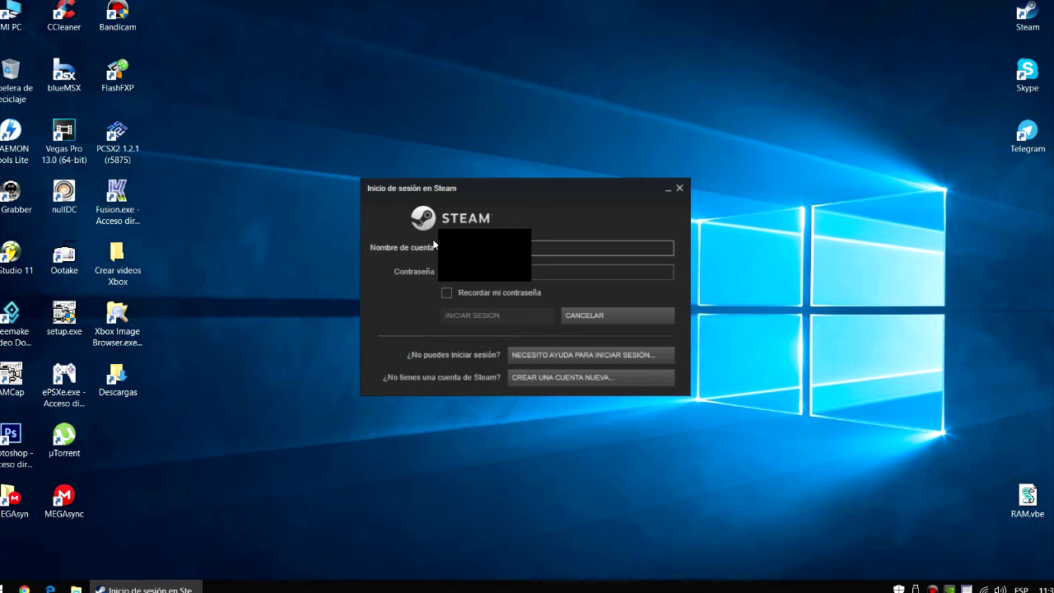
pyautogui.write('gabbers77')
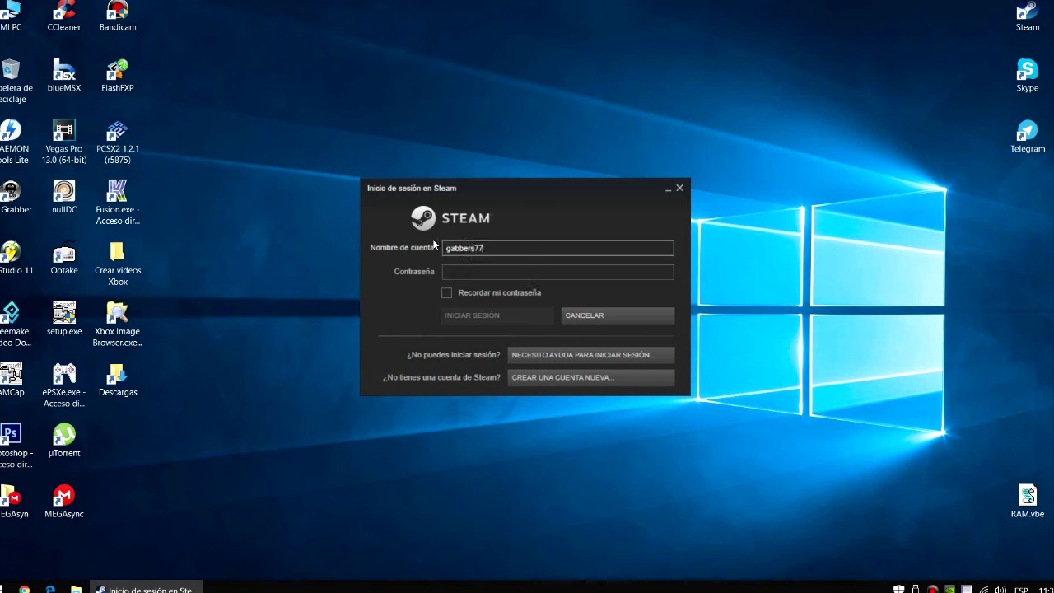
pyautogui.click(498, 269)
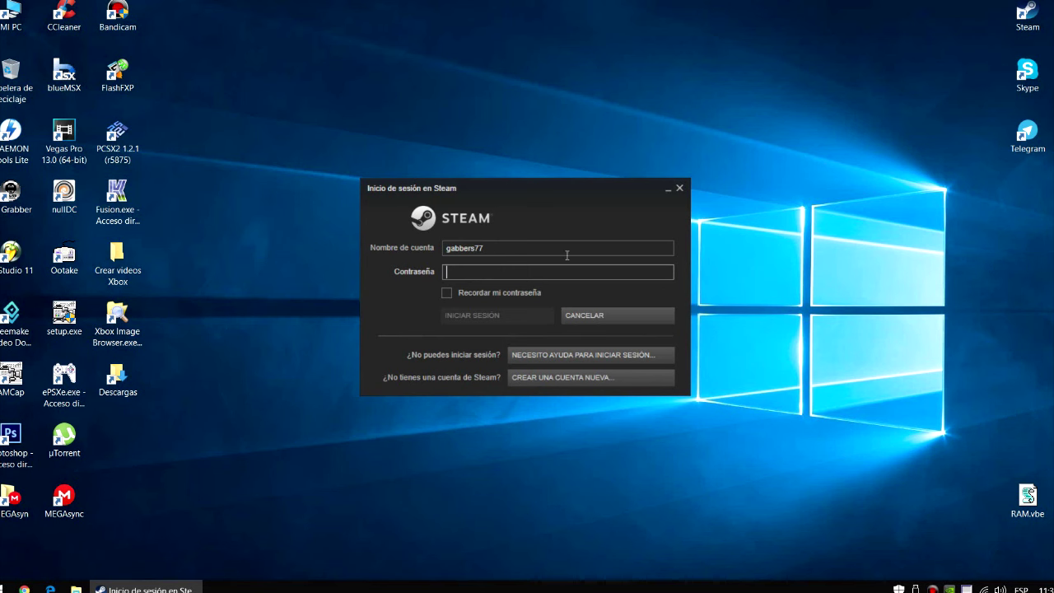
pyautogui.write('•••••••••')
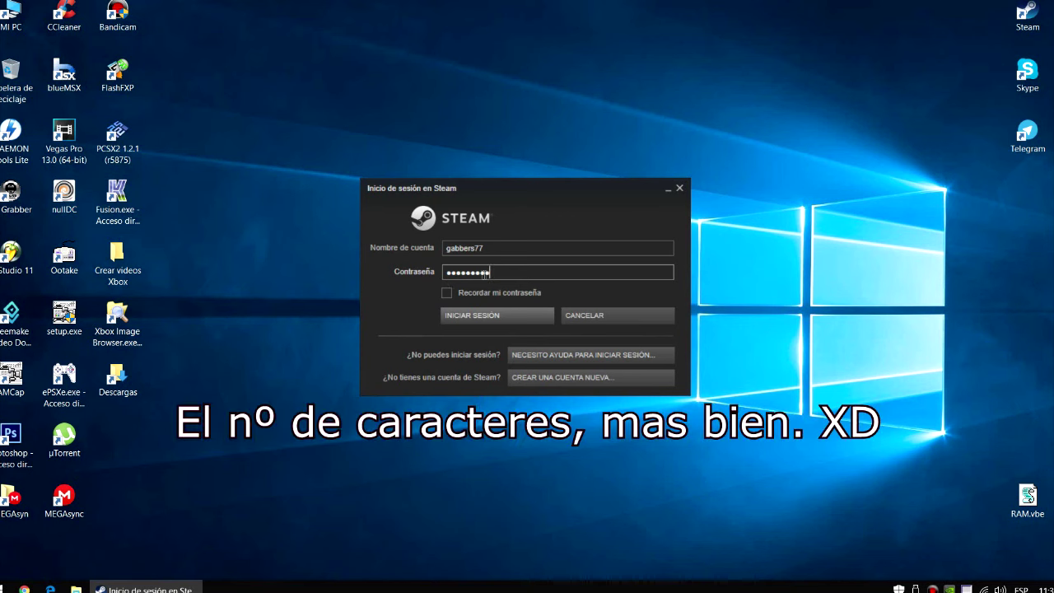
pyautogui.click(490, 316)
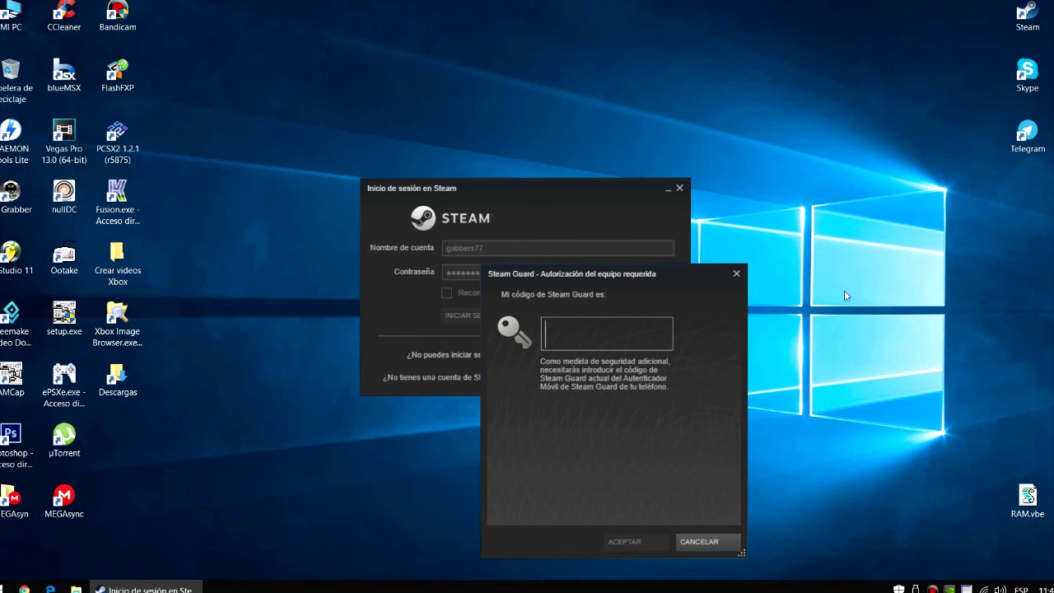
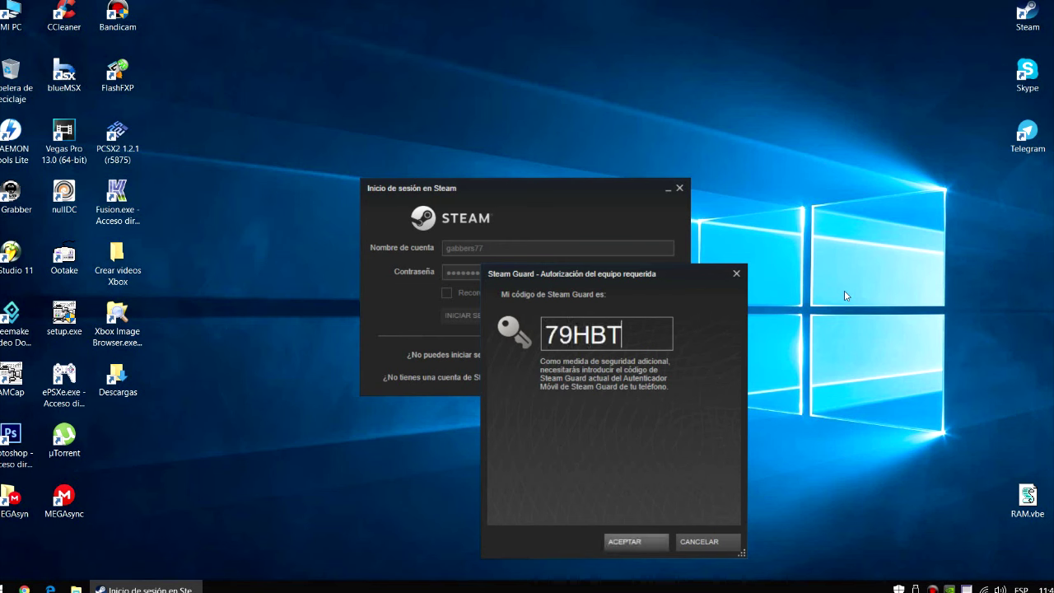
# Enter the Steam Guard code from the mobile authenticator and confirm it with ACEPTAR.
pyautogui.click(643, 545)
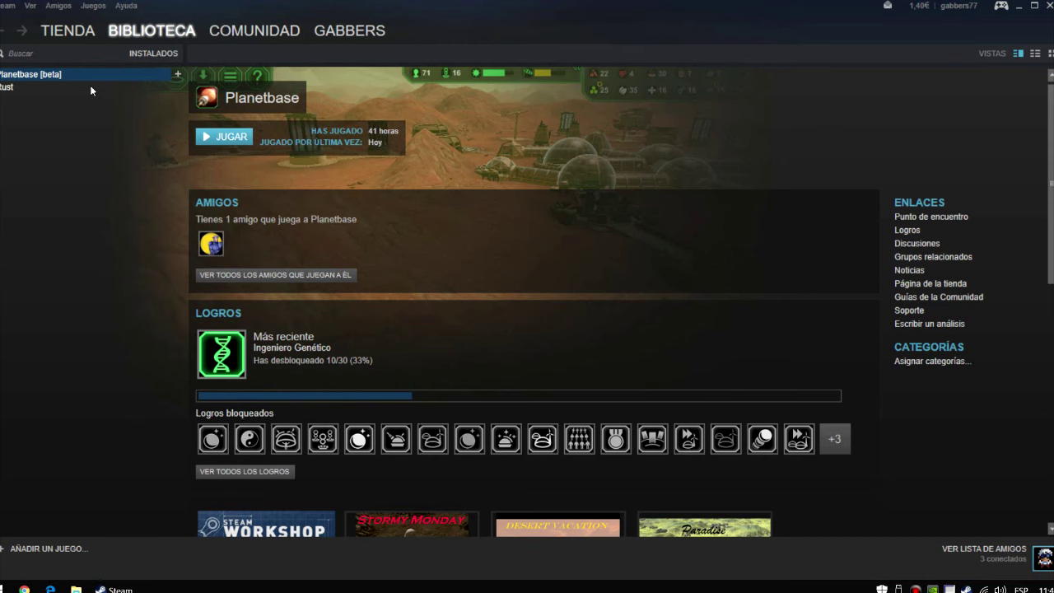
# Quit Steam via Steam > Salir, relaunch it from the desktop icon, and focus the Contraseña field.
pyautogui.click(7, 6)
pyautogui.moveTo(29, 7)
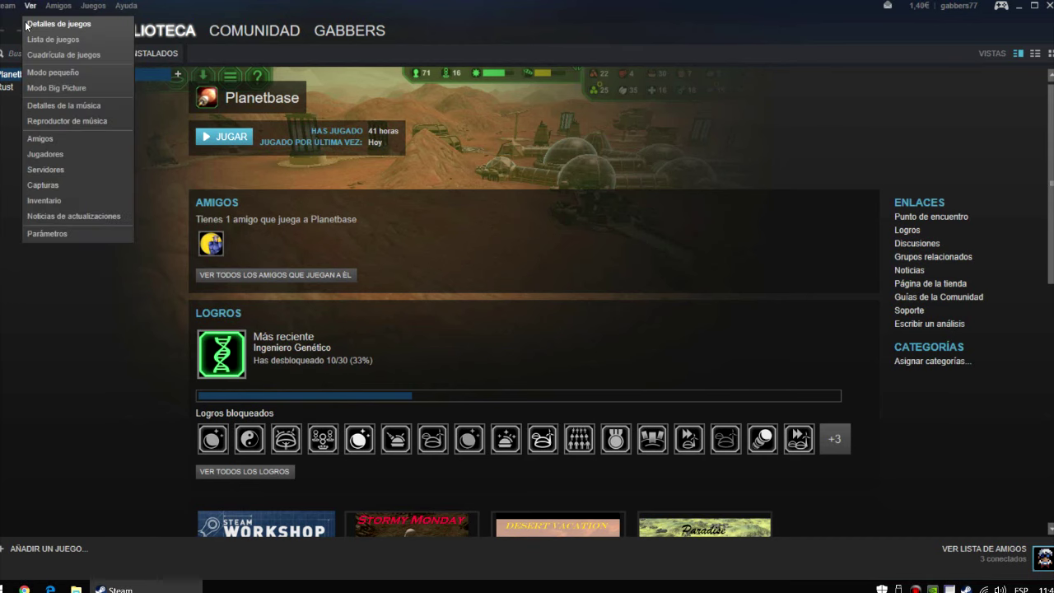
pyautogui.click(6, 123)
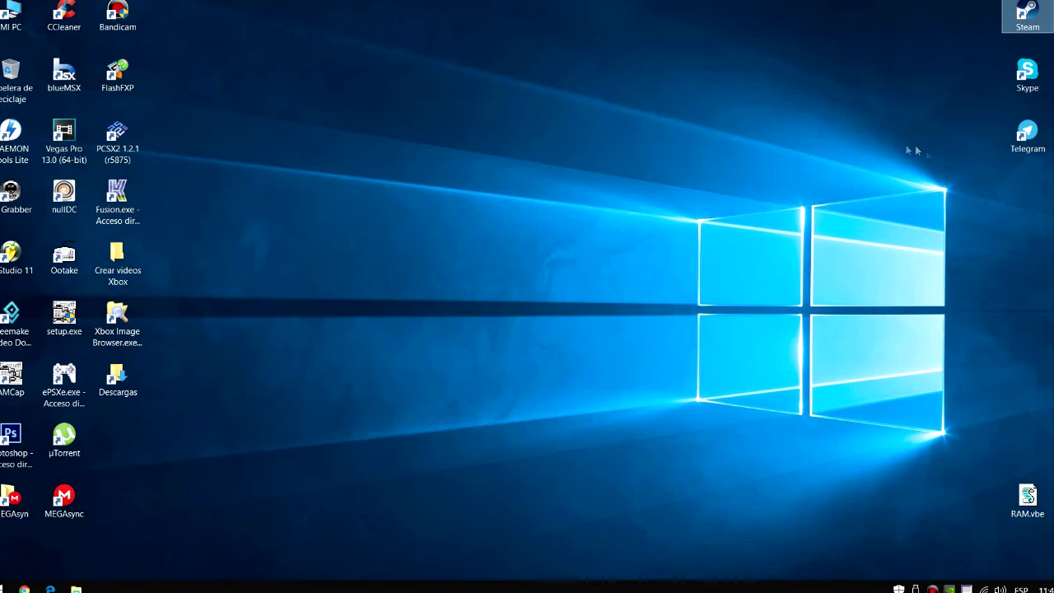
pyautogui.doubleClick(1030, 20)
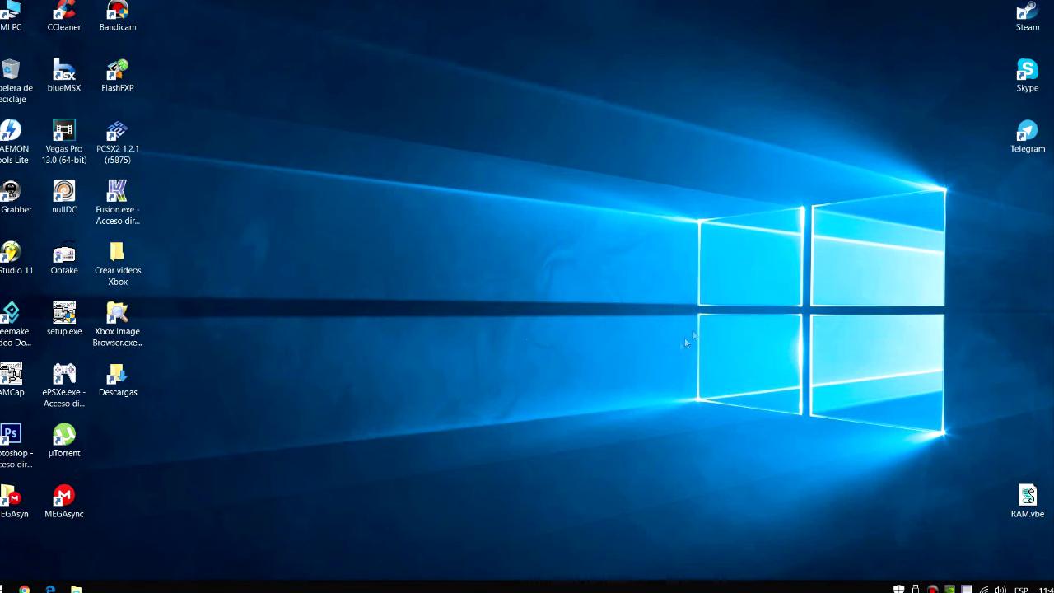
pyautogui.click(463, 268)
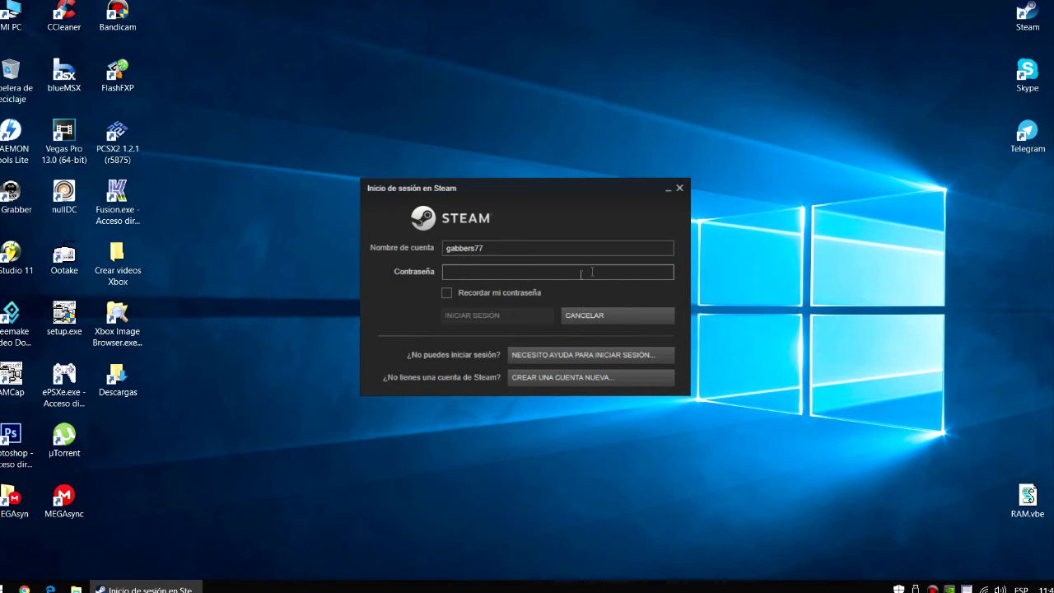
# Close the Steam sign-in window and disconnect Wi-Fi from JAZZTEL_fu2t via the tray network list.
pyautogui.click(680, 188)
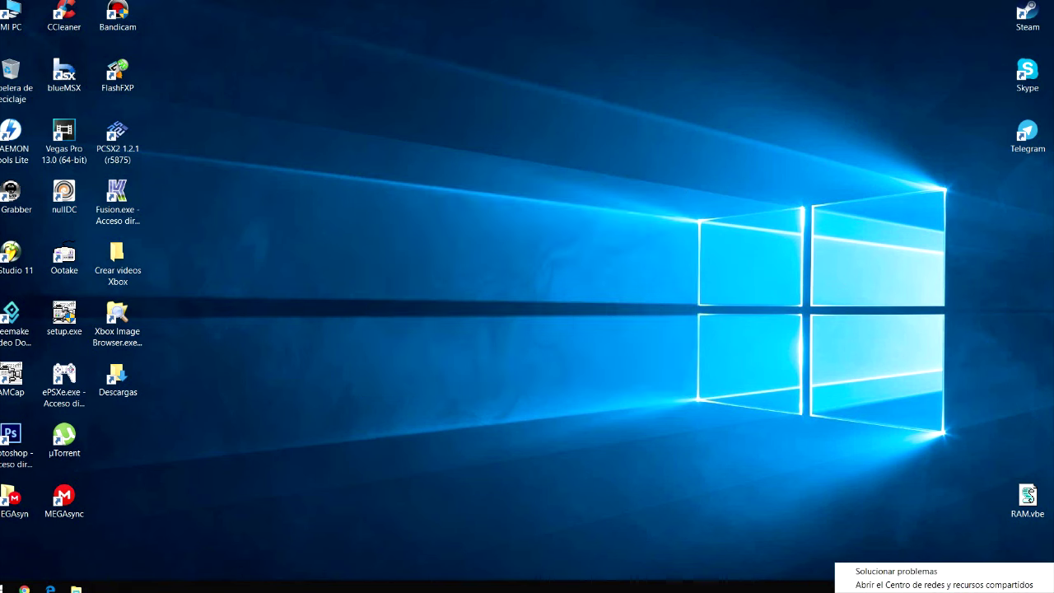
pyautogui.click(985, 590)
pyautogui.click(878, 209)
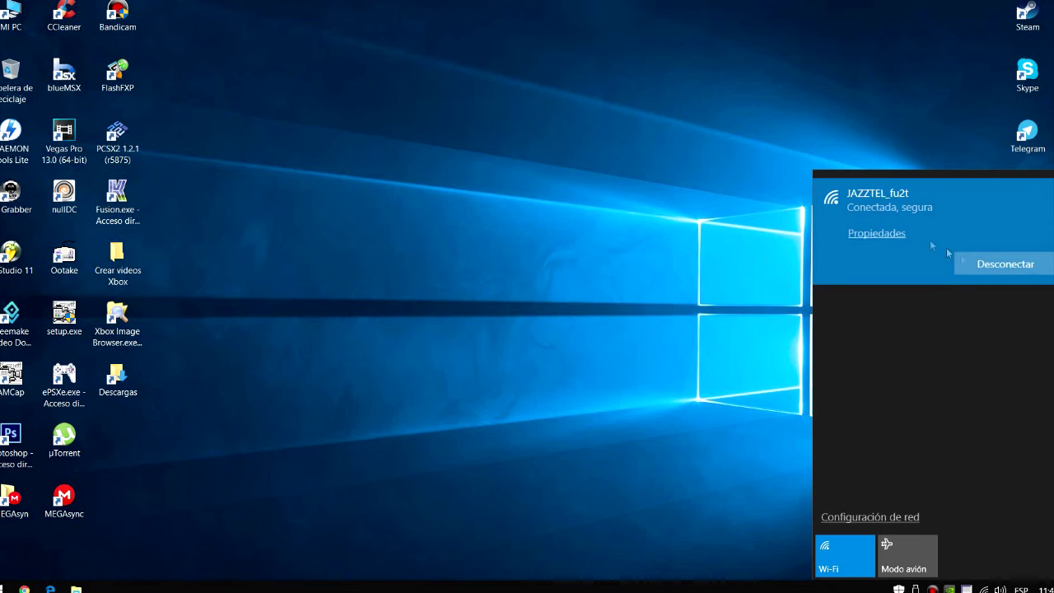
pyautogui.click(1004, 263)
pyautogui.click(445, 216)
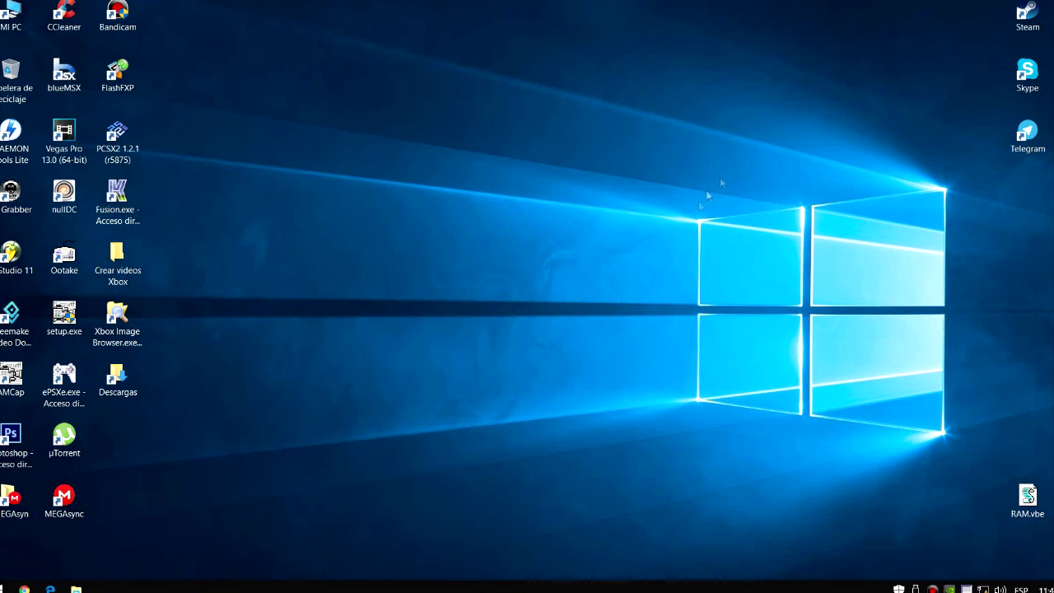
# Relaunch Steam, enter the account password, and attempt INICIAR SESIÓN while offline.
pyautogui.click(1028, 13)
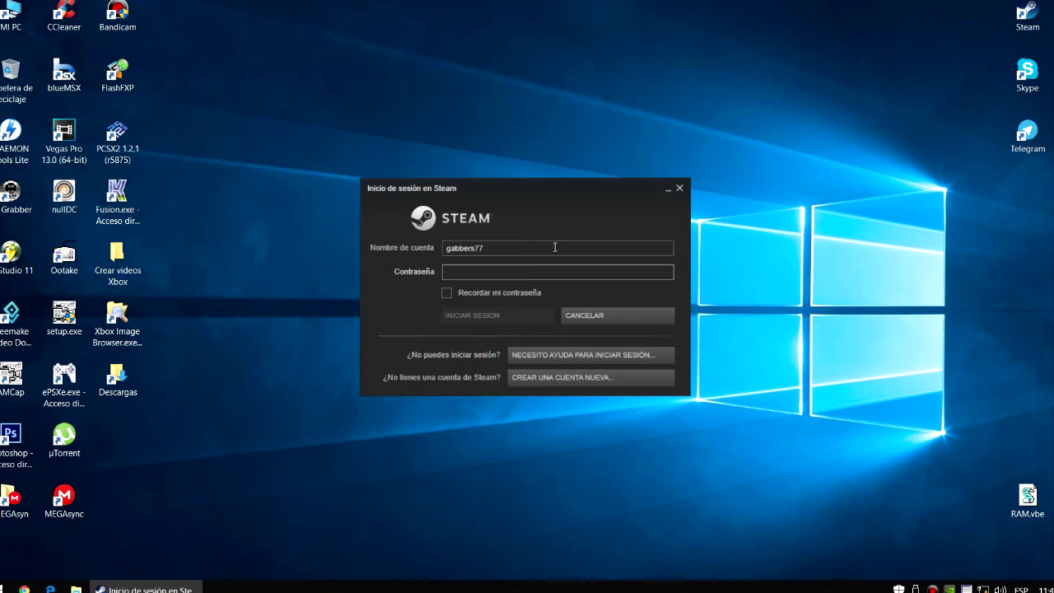
pyautogui.write('••••••••••••••')
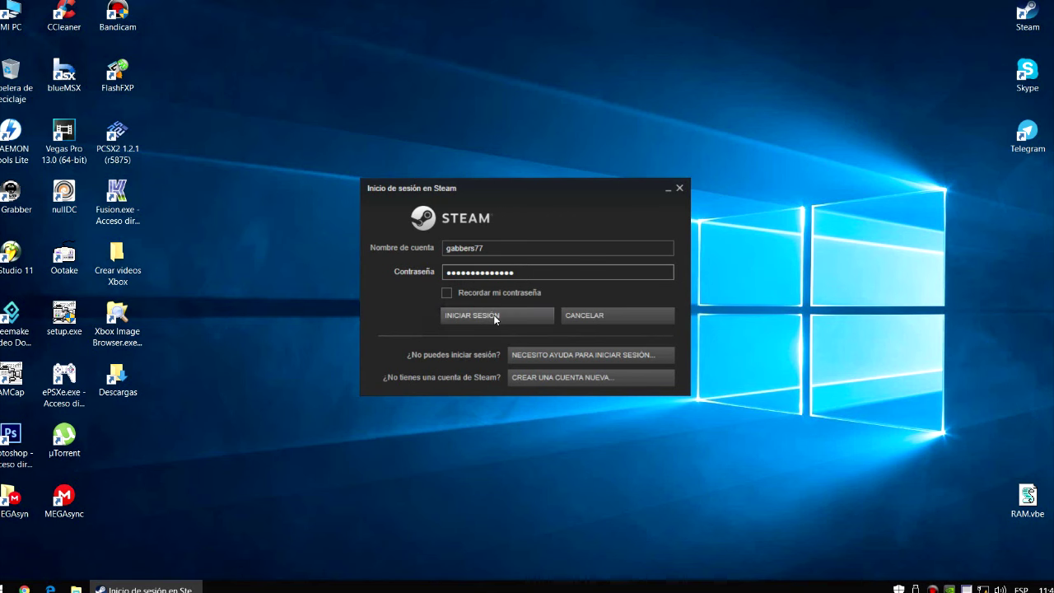
pyautogui.click(494, 316)
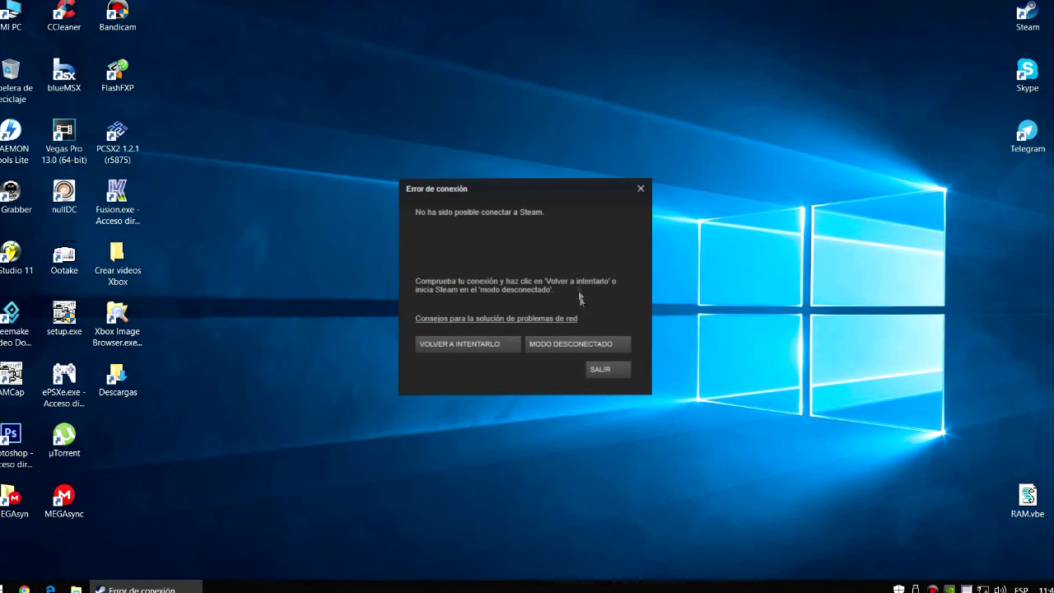
# Start Steam in MODO DESCONECTADO and flip between the Rust and Planetbase library pages, ending on Planetbase.
pyautogui.click(562, 345)
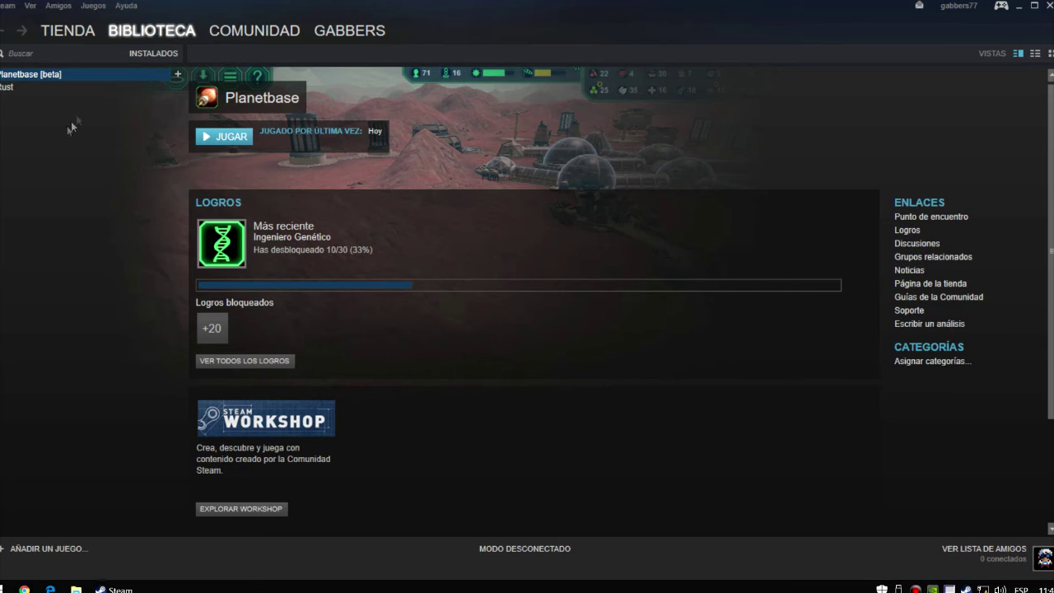
pyautogui.click(24, 87)
pyautogui.press('Up')
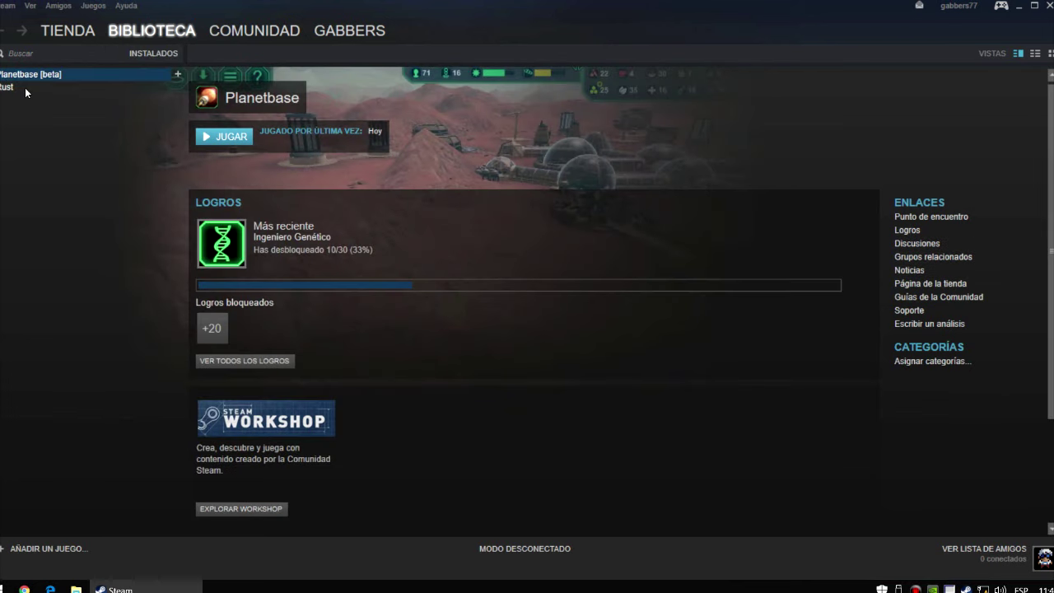
pyautogui.press('Down')
pyautogui.press('Up')
pyautogui.press('Down')
pyautogui.press('Up')
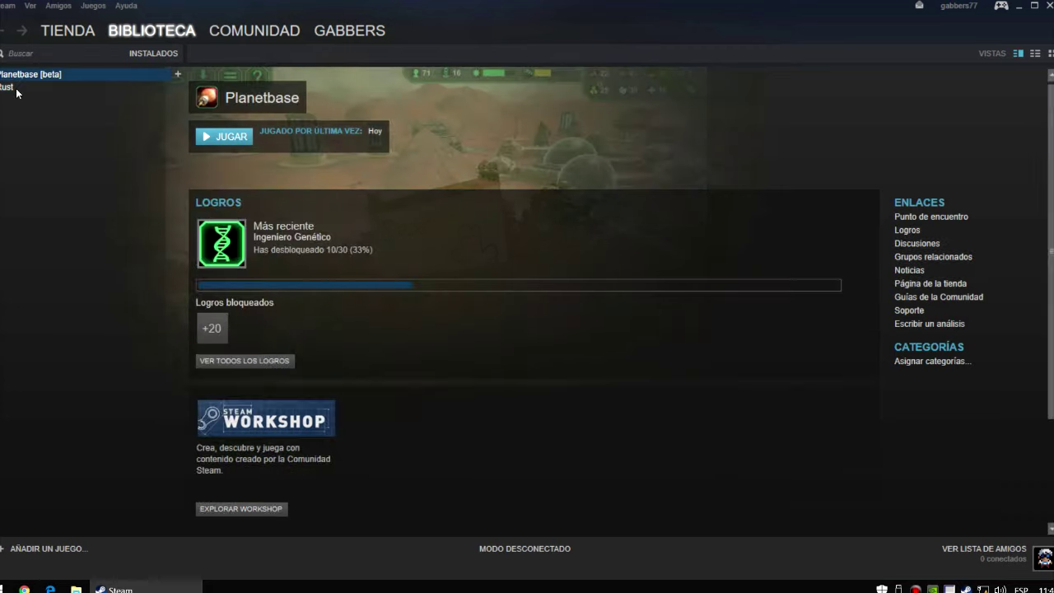
pyautogui.press('Down')
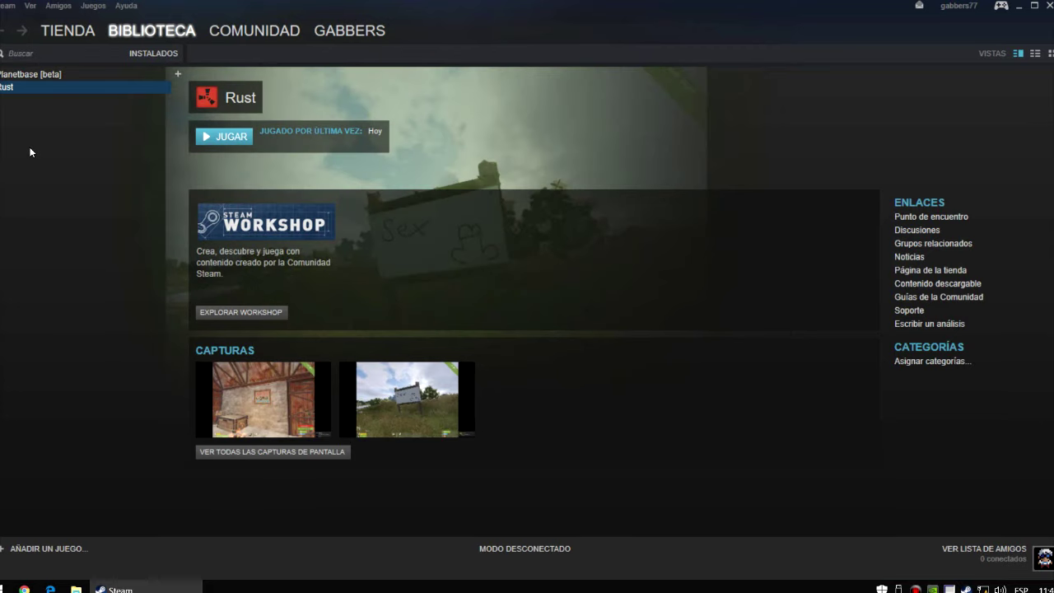
pyautogui.press('Up')
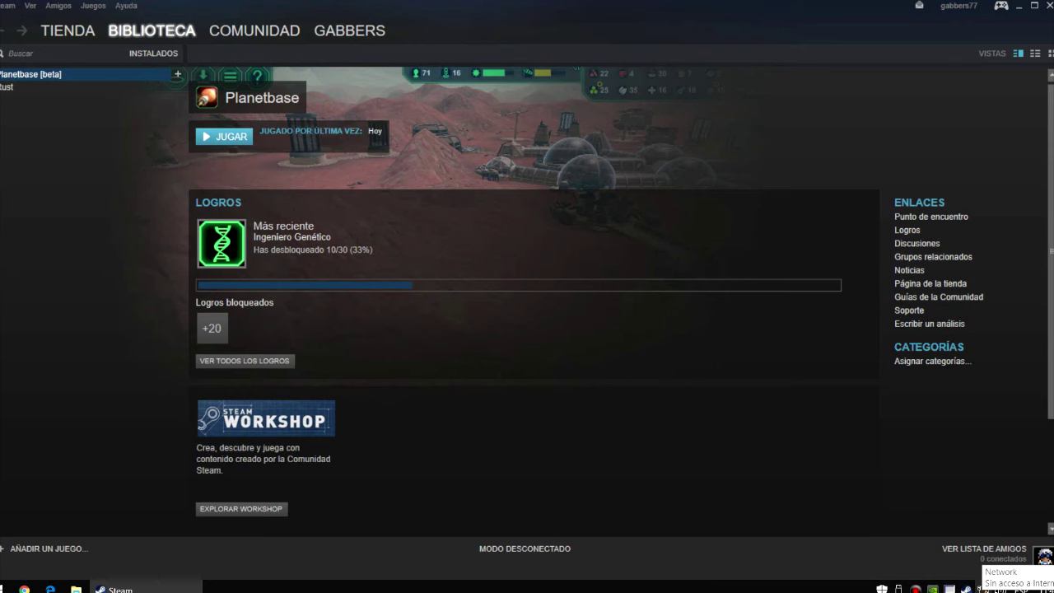
# Reconnect Wi-Fi to JAZZTEL_fu2t, retrying Conectar, then launch Planetbase with JUGAR.
pyautogui.click(983, 590)
pyautogui.click(876, 211)
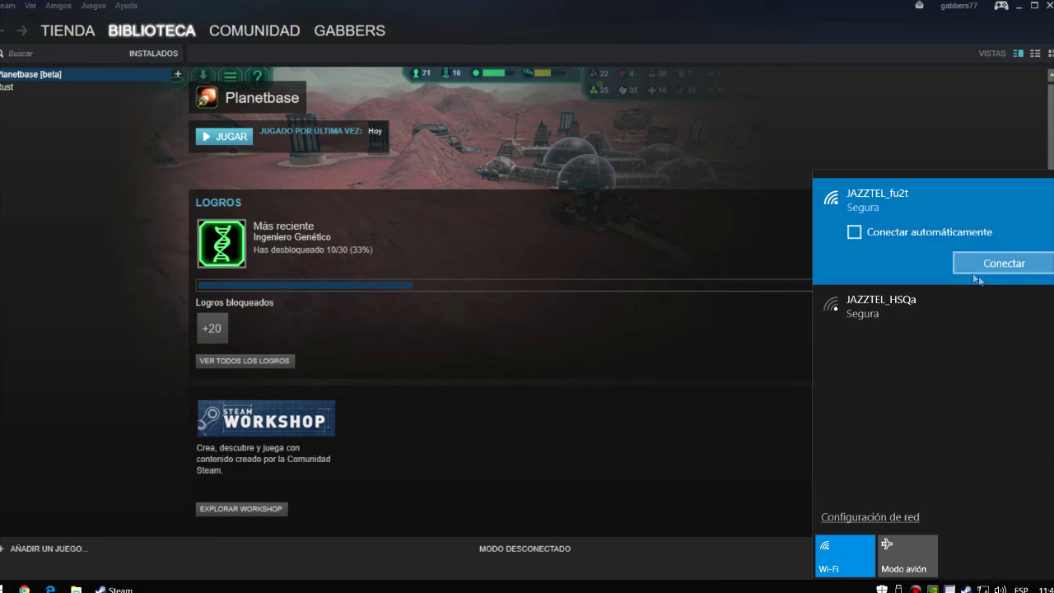
pyautogui.click(994, 269)
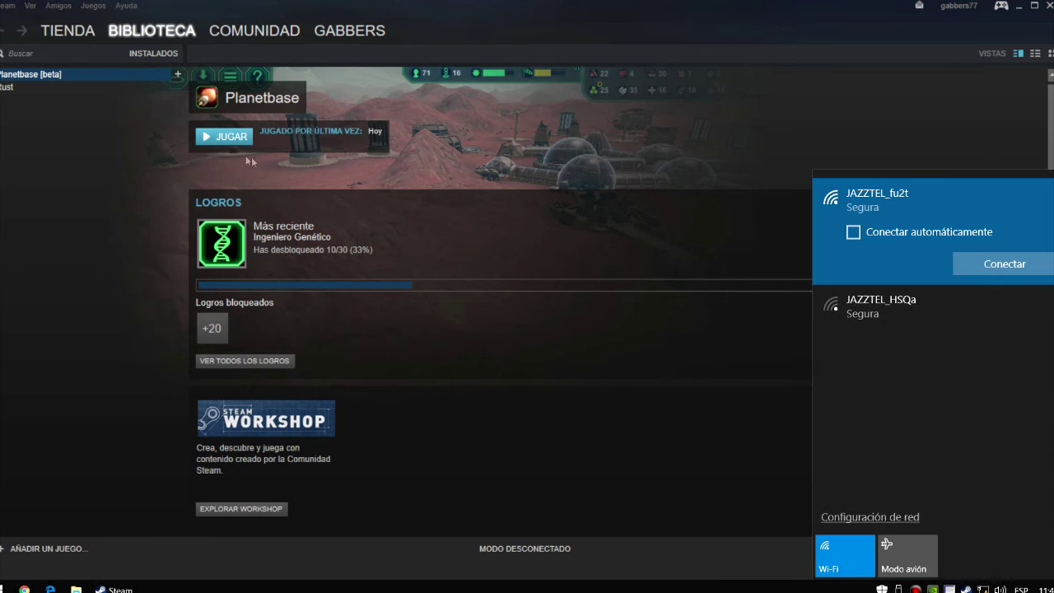
pyautogui.click(981, 266)
pyautogui.click(980, 266)
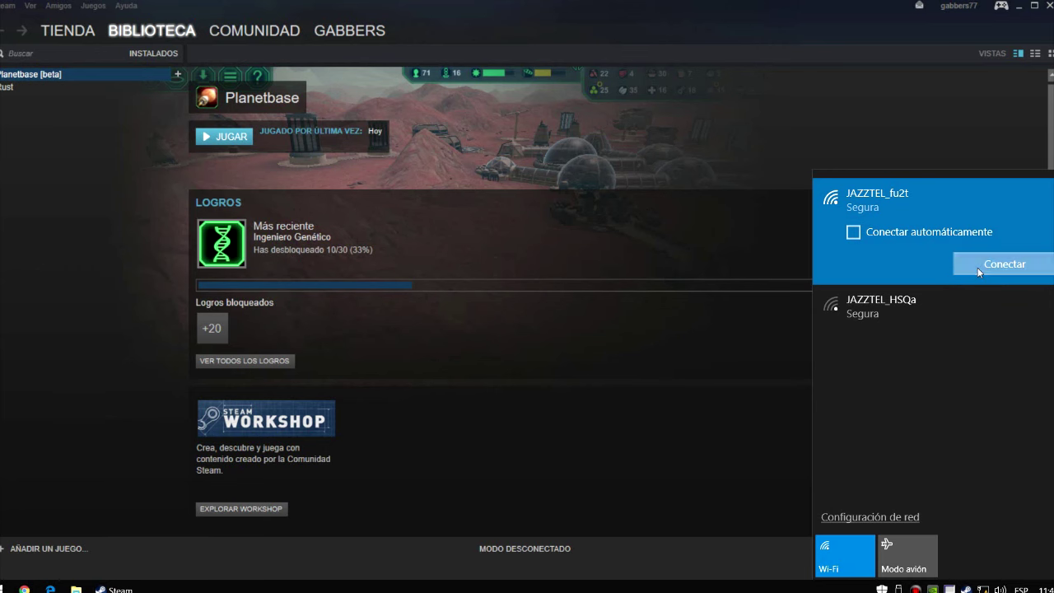
pyautogui.click(237, 142)
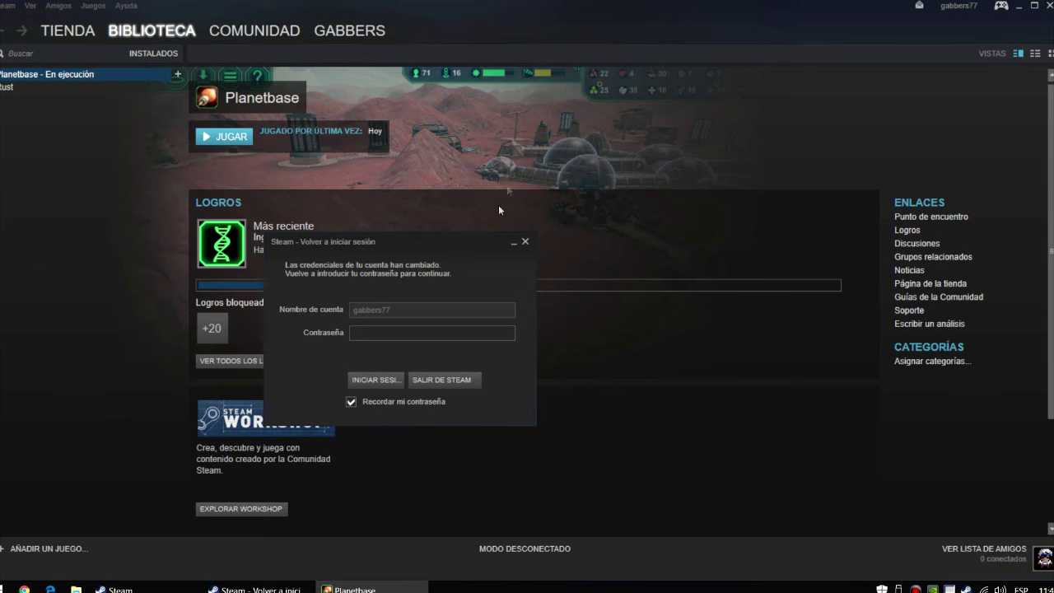
# Switch to the running Planetbase game from its taskbar button.
pyautogui.click(377, 591)
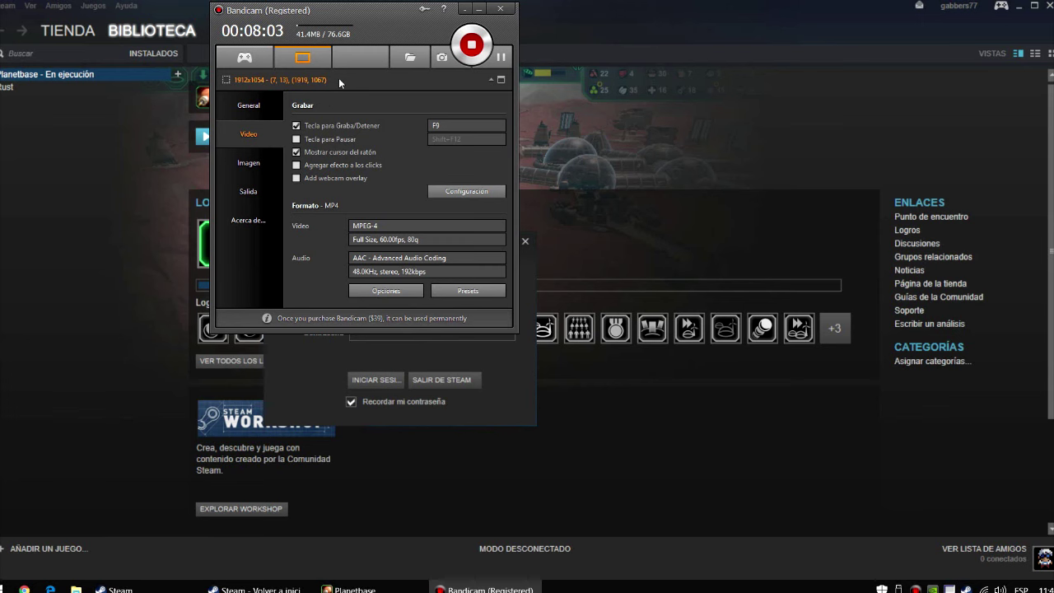
# Stop the Bandicam recording with its Grabar/Detener button.
pyautogui.click(472, 45)
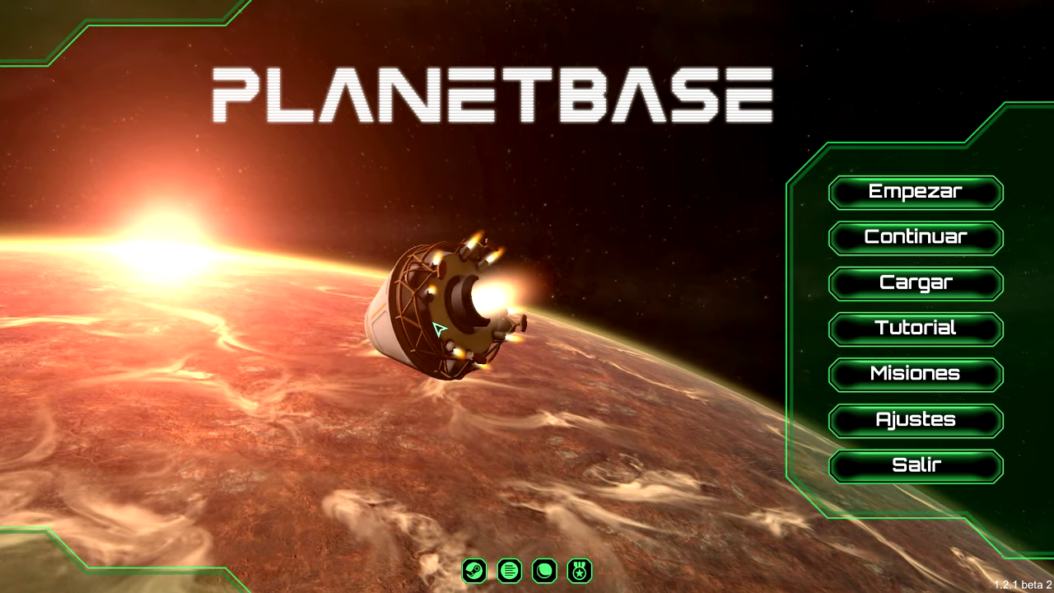
pyautogui.click(475, 574)
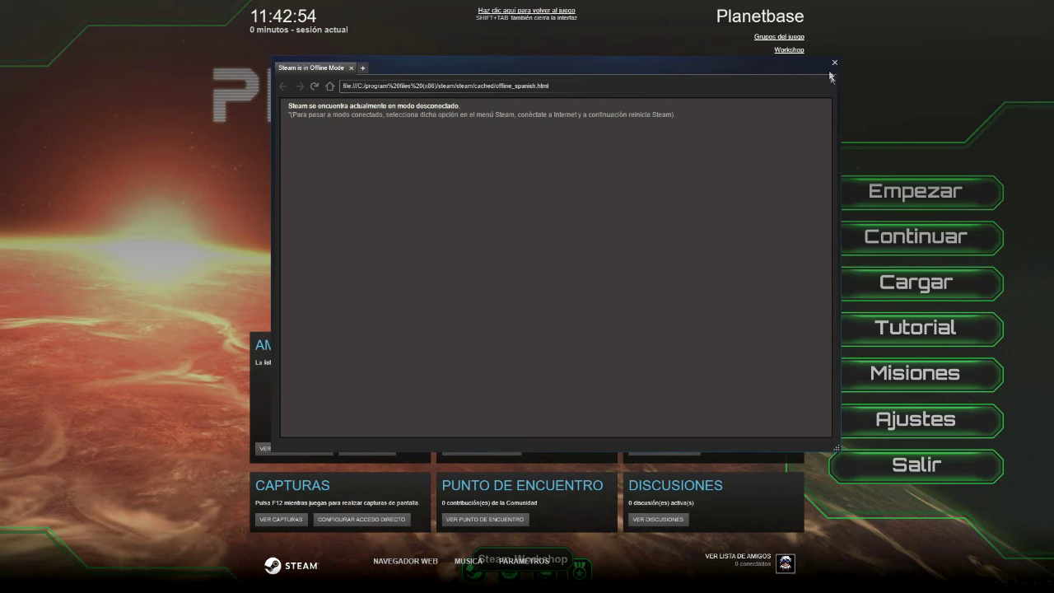
pyautogui.click(834, 64)
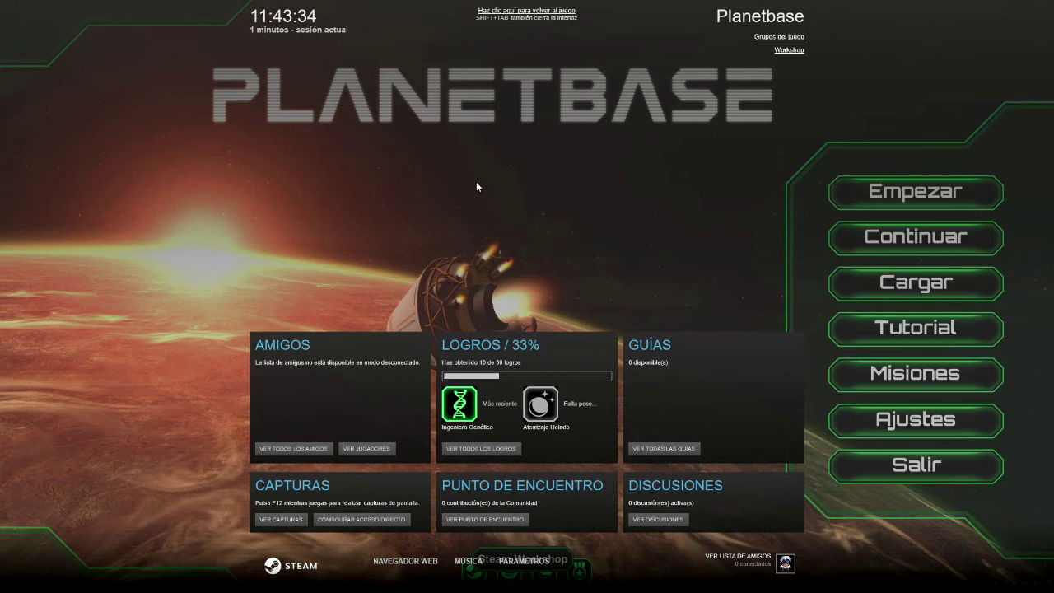
pyautogui.hotkey('shift', 'Tab')
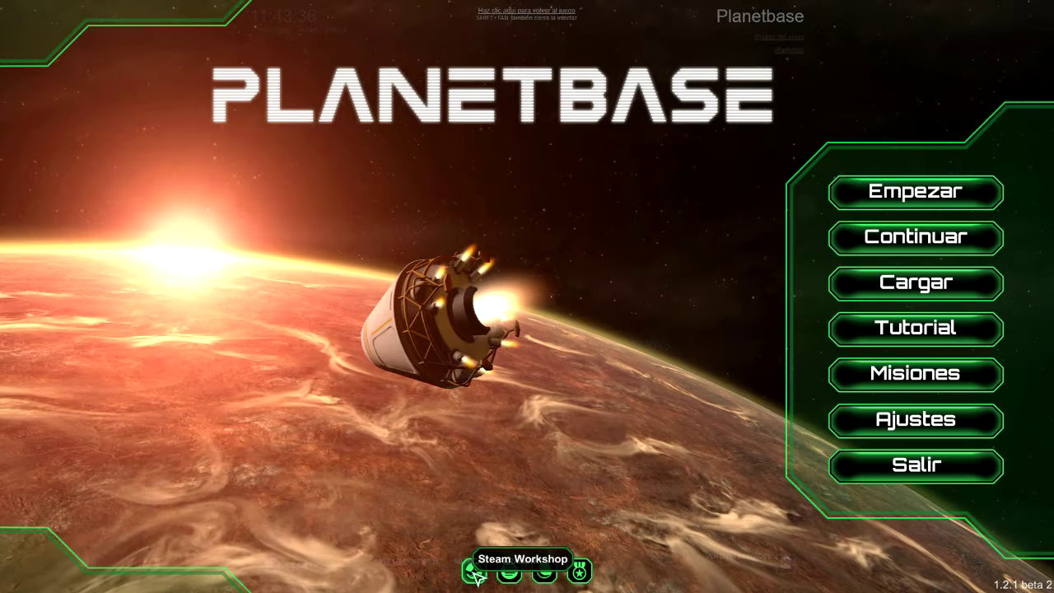